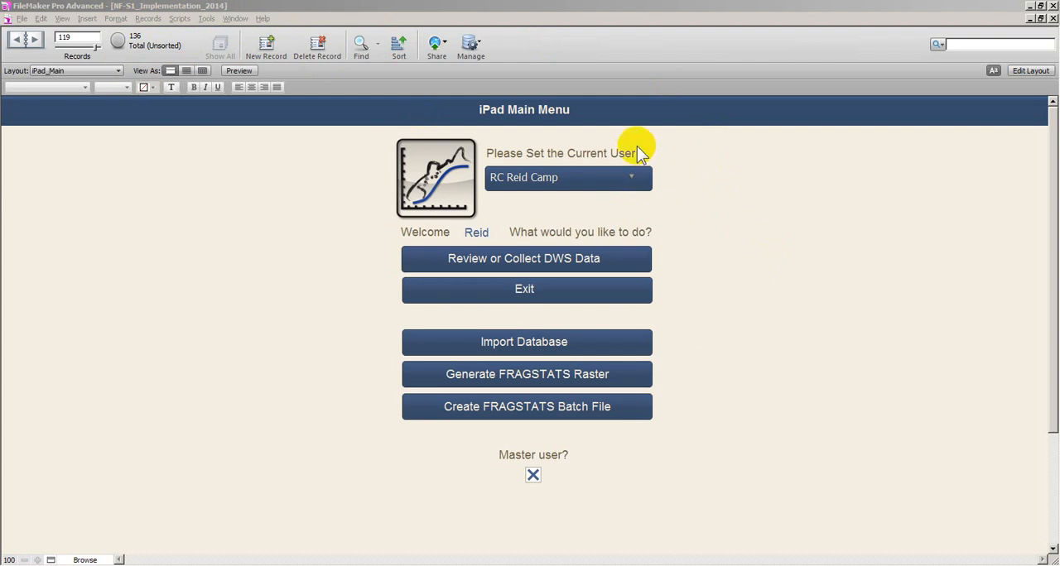
Choose the RC entry as the current user and open the section for reviewing or collecting DWS data
{"action": "left_click", "coordinate": [639, 178]}
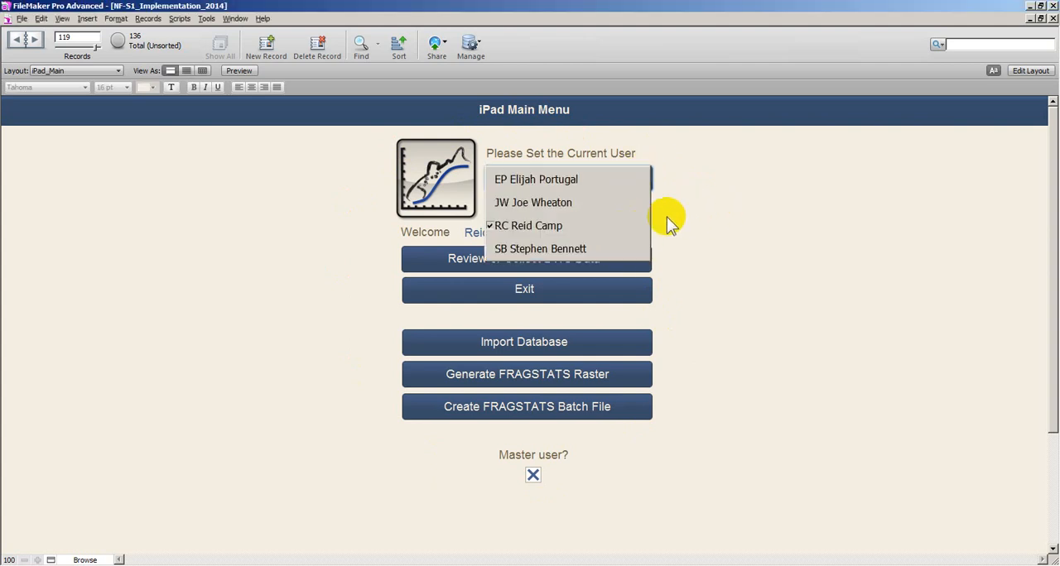
{"action": "left_click", "coordinate": [621, 225]}
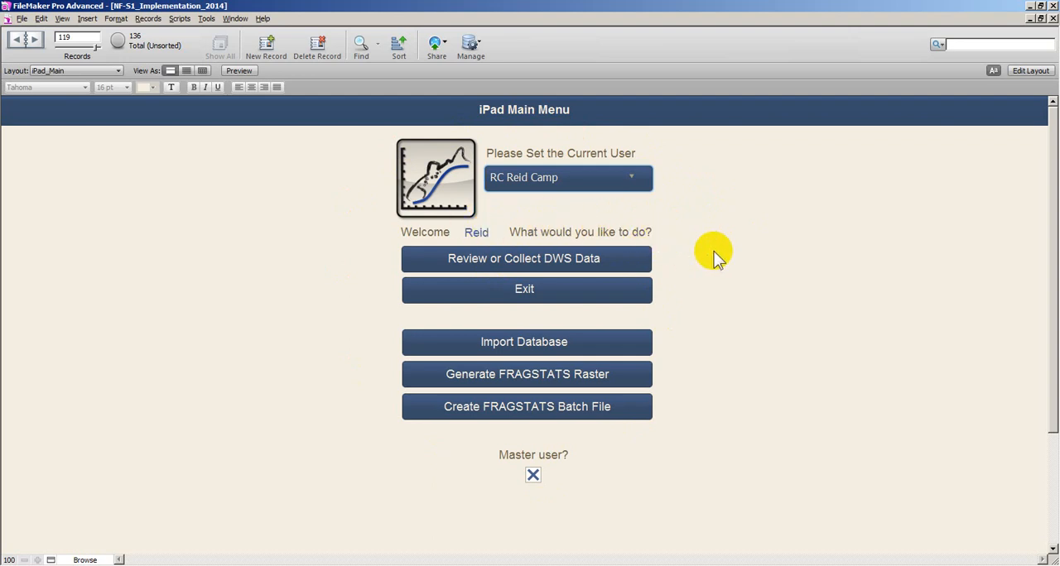
{"action": "left_click", "coordinate": [589, 265]}
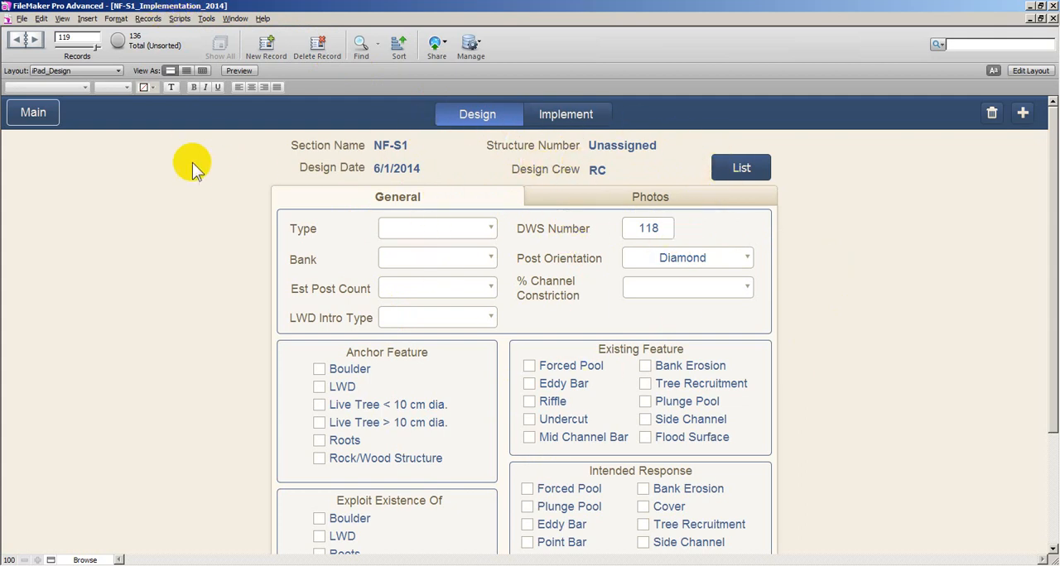
Open design 100 from the structure list and show its design form
{"action": "left_click", "coordinate": [733, 167]}
{"action": "left_click", "coordinate": [304, 247]}
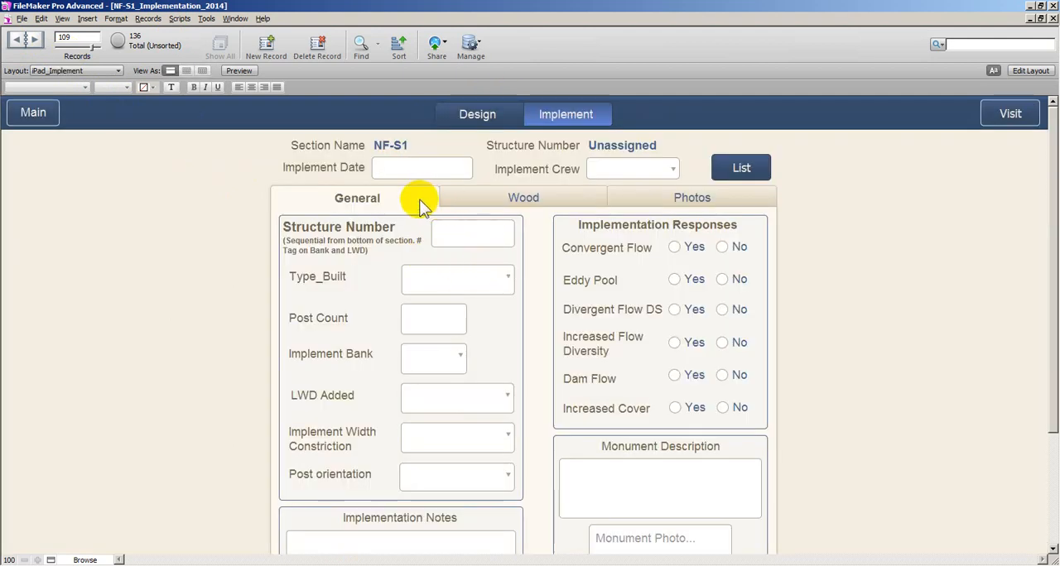
{"action": "left_click", "coordinate": [743, 164]}
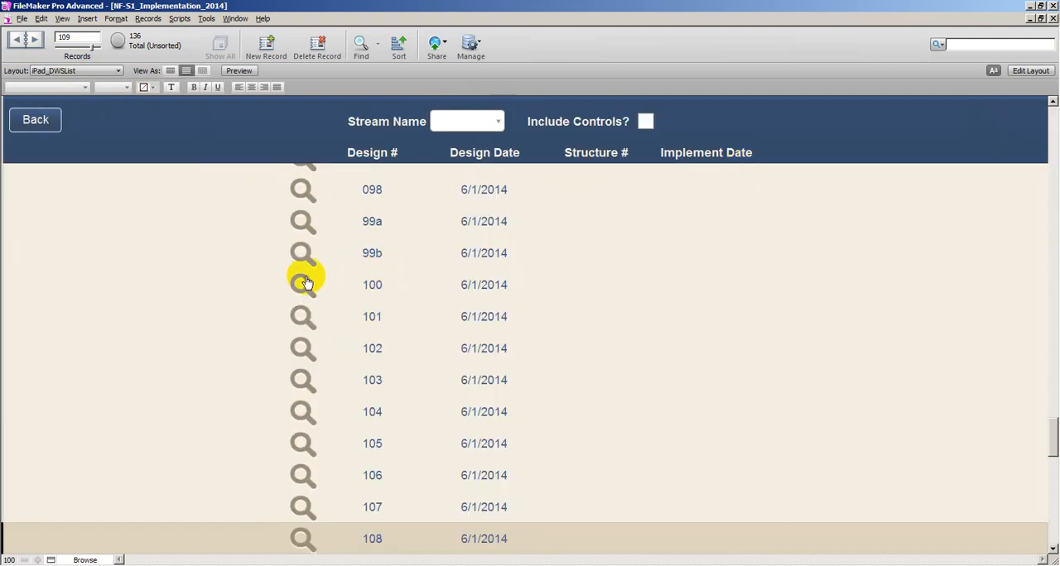
{"action": "left_click", "coordinate": [304, 286]}
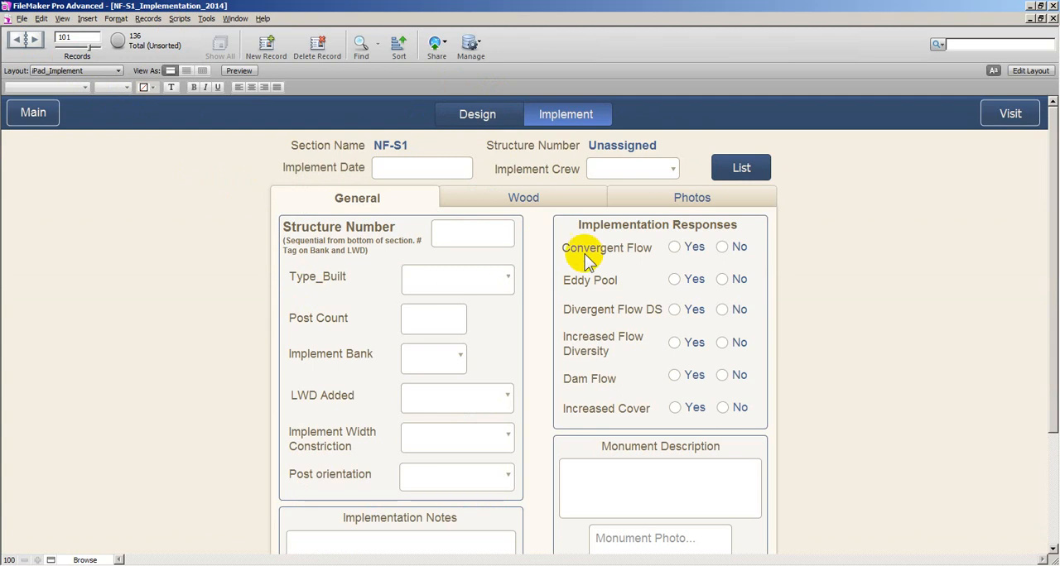
{"action": "left_click", "coordinate": [465, 116]}
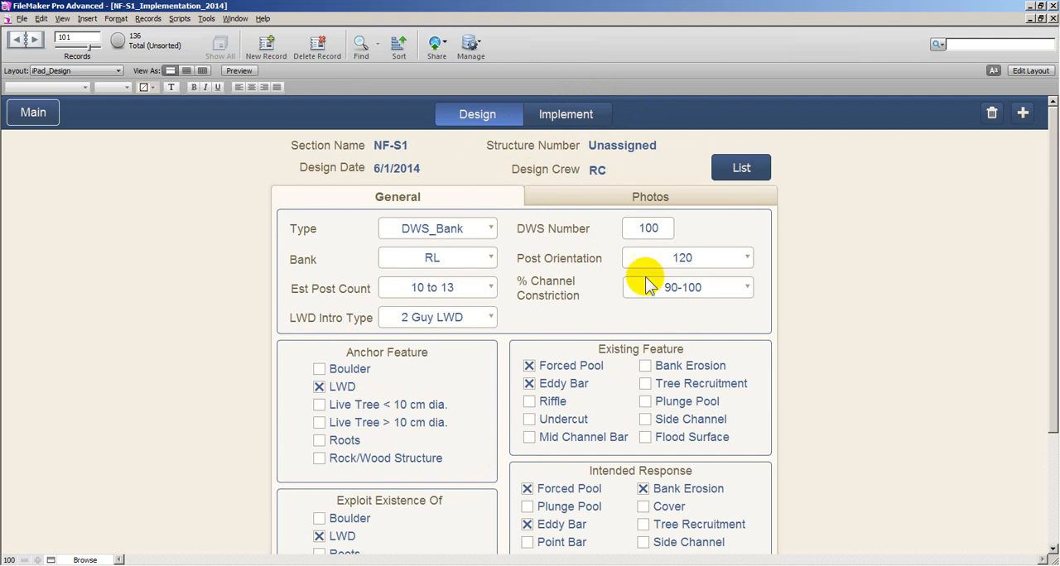
Examine the photo fields of design 100 and return to its general design data
{"action": "left_click", "coordinate": [565, 203]}
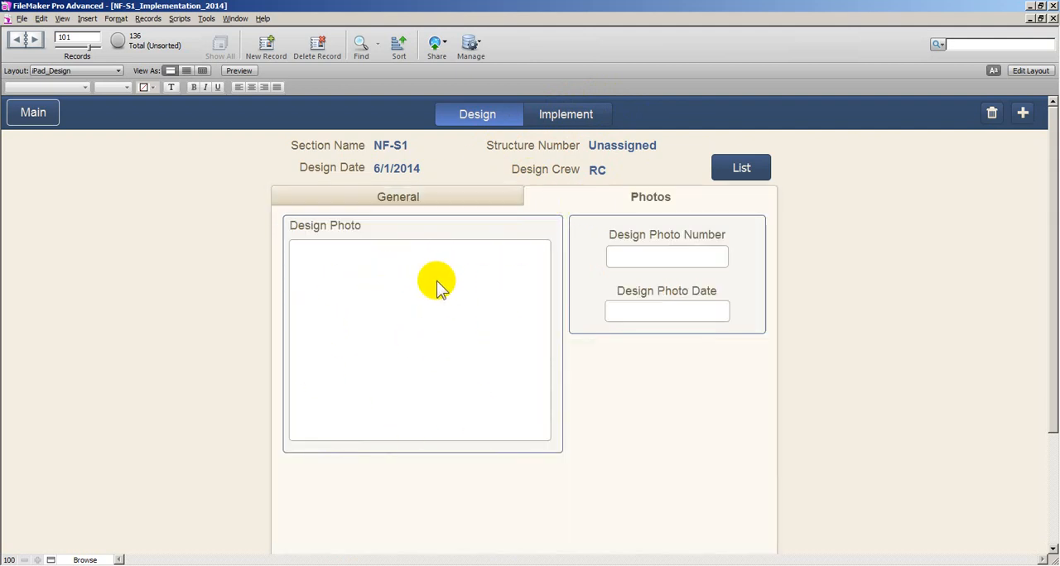
{"action": "left_click", "coordinate": [466, 204]}
{"action": "left_click", "coordinate": [570, 200]}
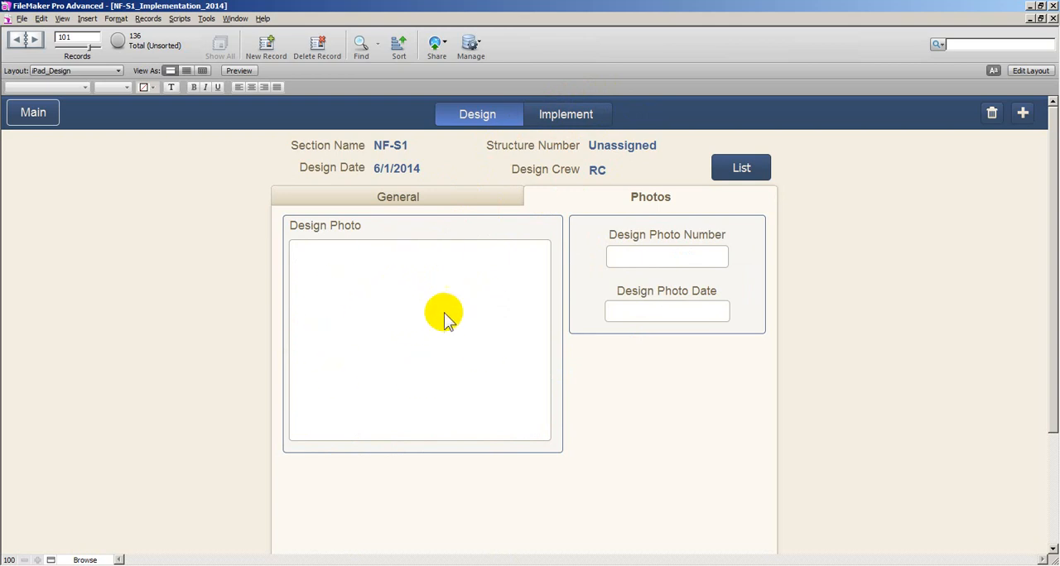
{"action": "left_click", "coordinate": [445, 203]}
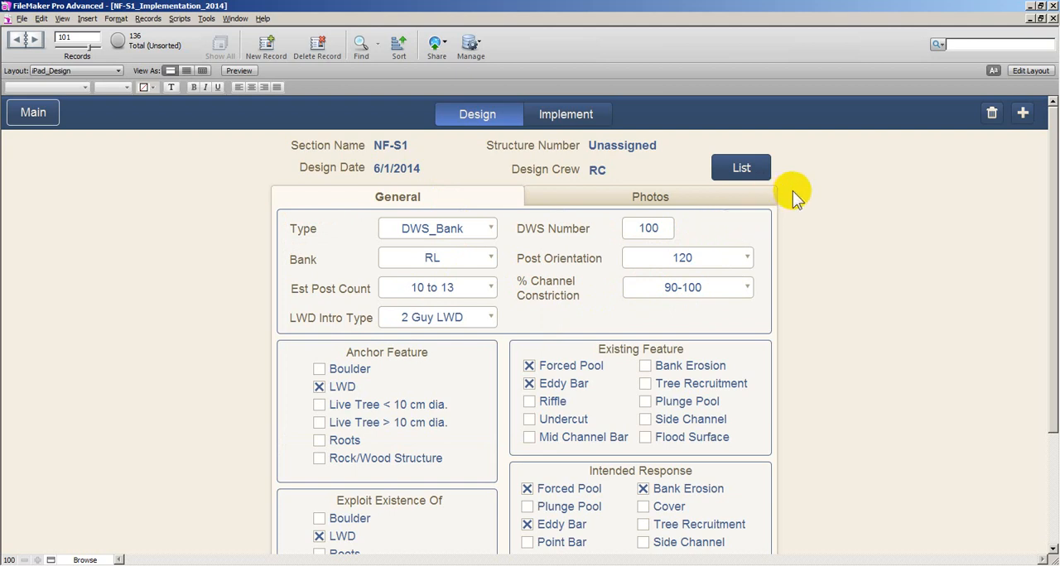
{"action": "left_click", "coordinate": [754, 170]}
{"action": "left_click_drag", "start_coordinate": [1050, 373], "coordinate": [1051, 532]}
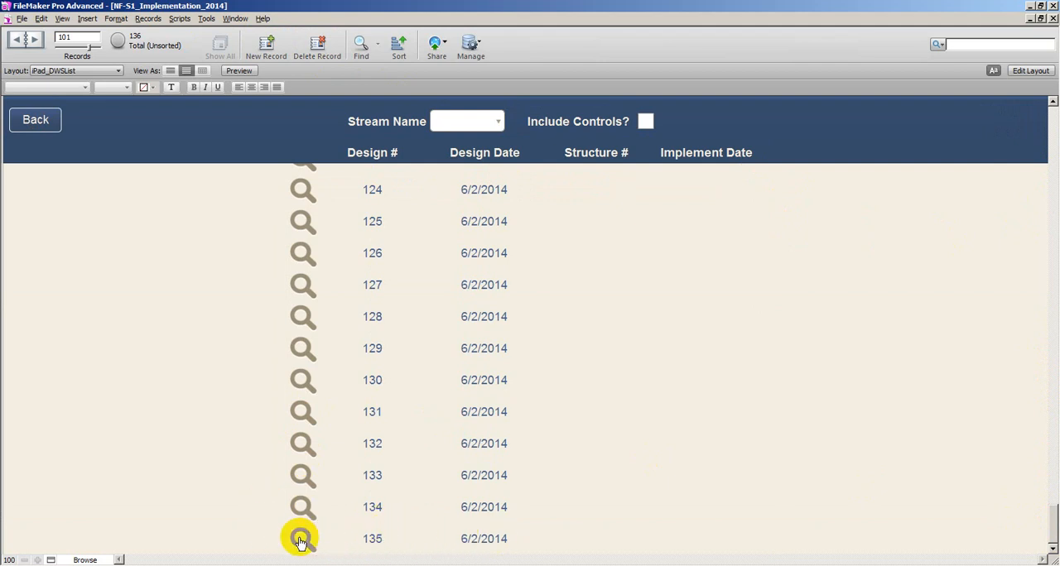
{"action": "left_click", "coordinate": [33, 123]}
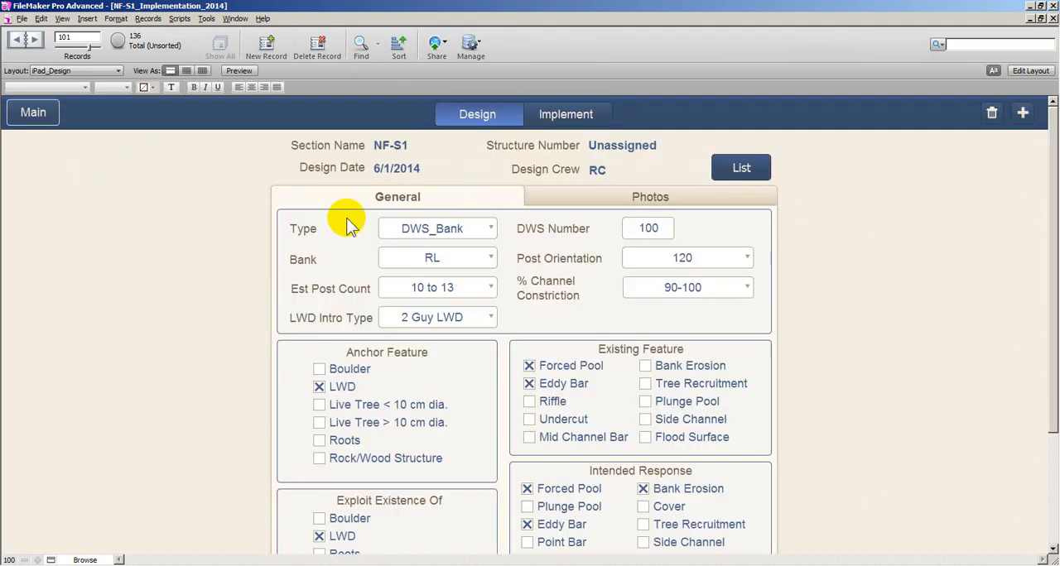
Open design 135 from the end of the structure list, check its design data and return to its implementation form
{"action": "left_click", "coordinate": [739, 170]}
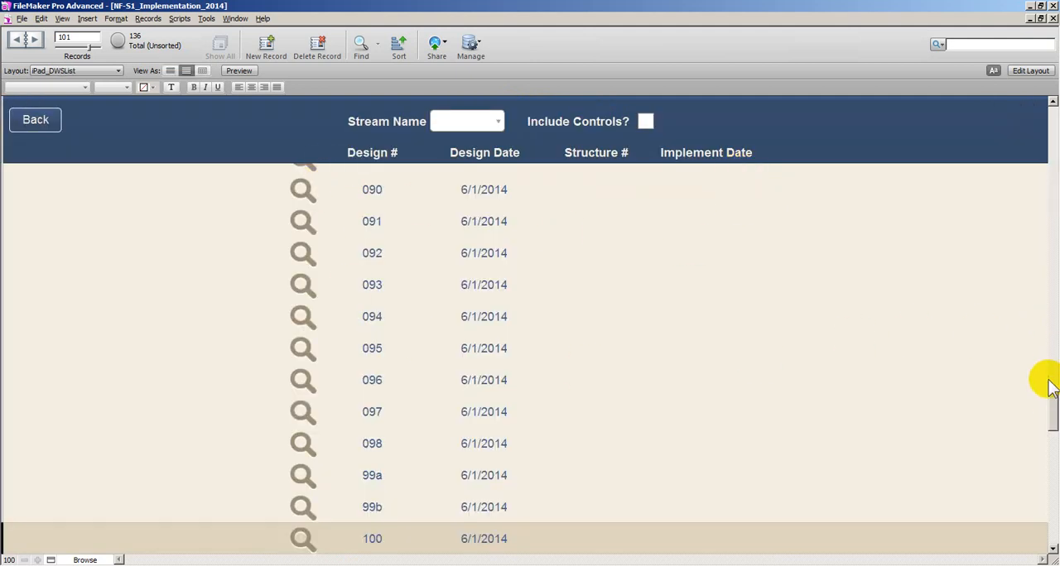
{"action": "left_click_drag", "start_coordinate": [1048, 398], "coordinate": [1007, 540]}
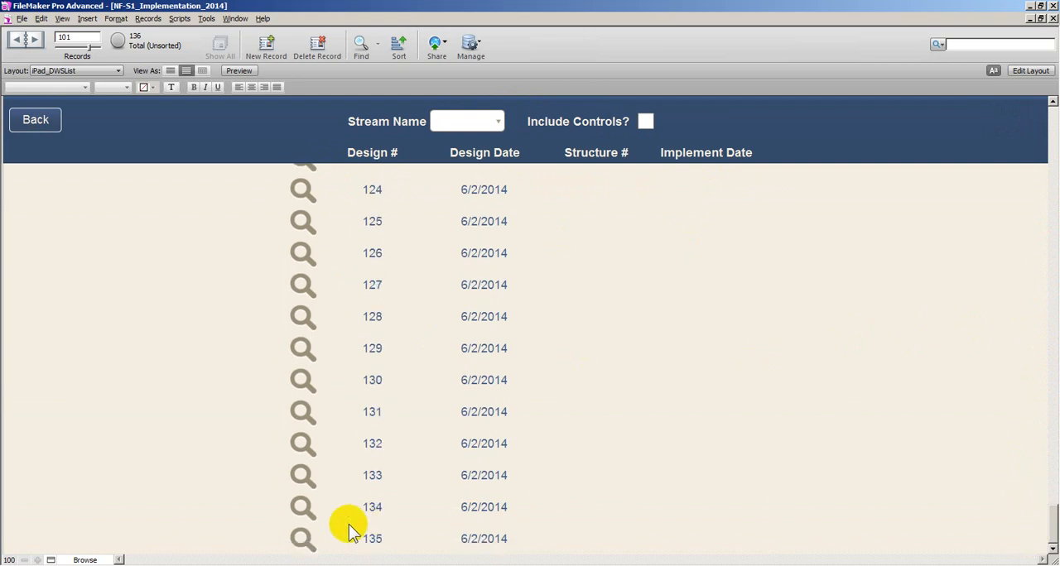
{"action": "left_click", "coordinate": [300, 540]}
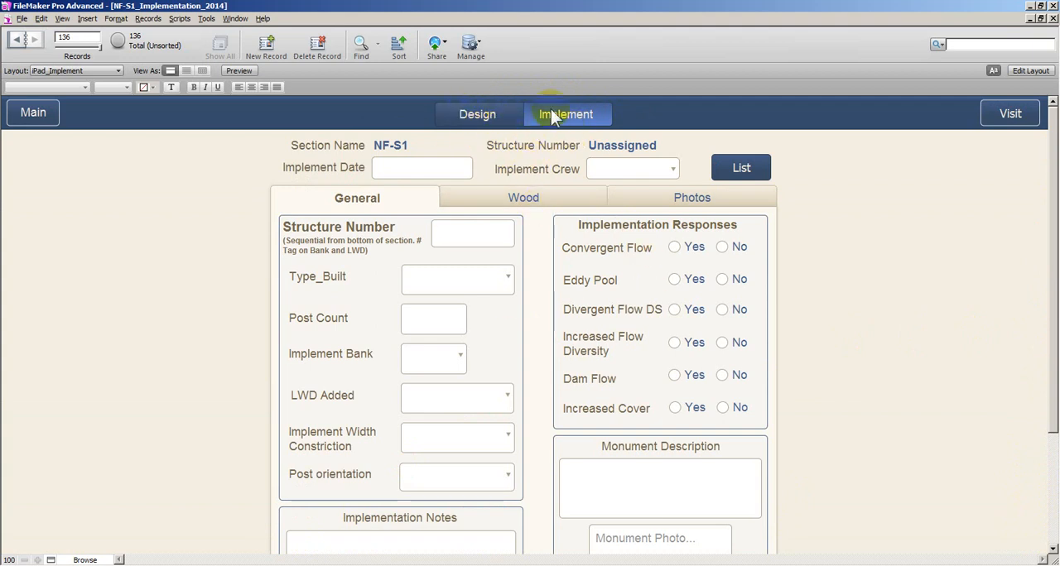
{"action": "left_click", "coordinate": [498, 113]}
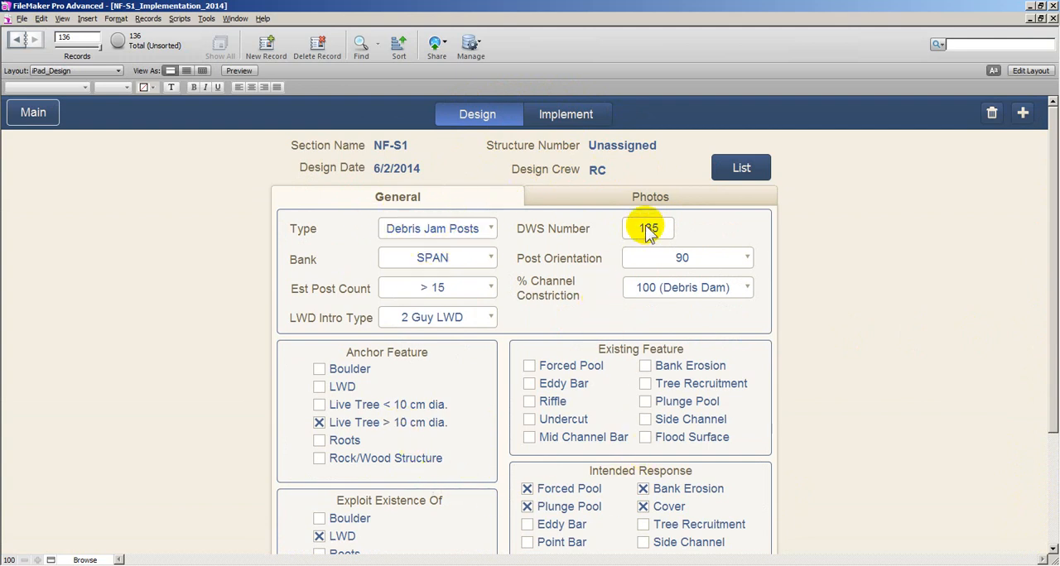
{"action": "left_click", "coordinate": [575, 121]}
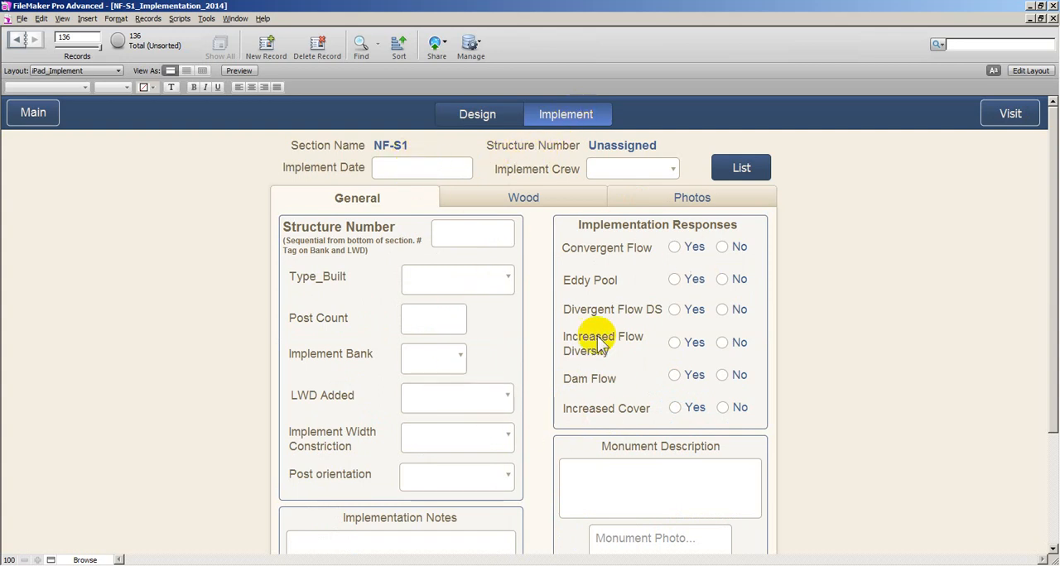
Set the implement date to 8/11/2014 and assign the RC entry as the implement crew
{"action": "left_click", "coordinate": [419, 169]}
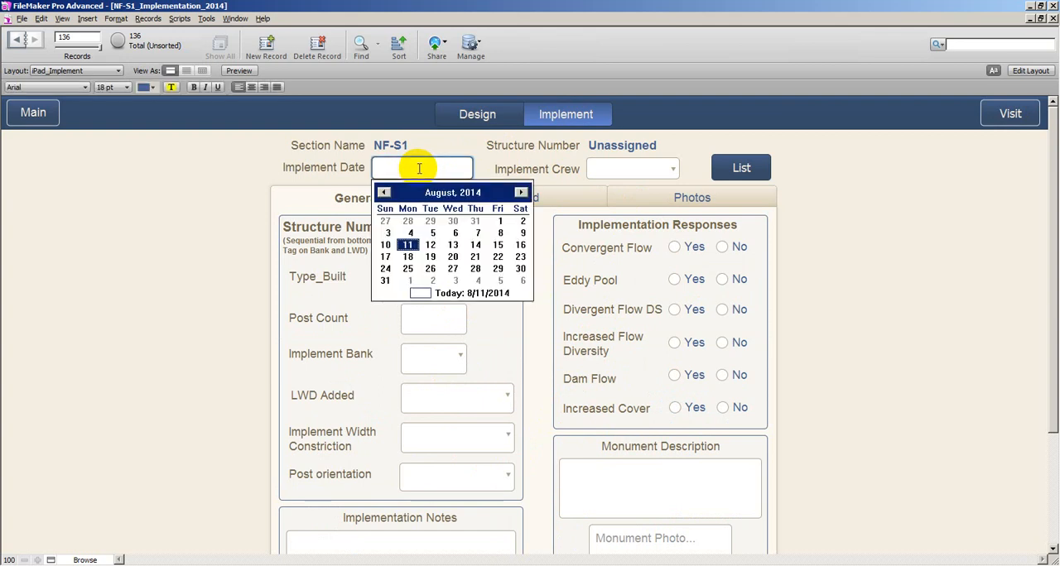
{"action": "left_click", "coordinate": [407, 245]}
{"action": "left_click", "coordinate": [630, 169]}
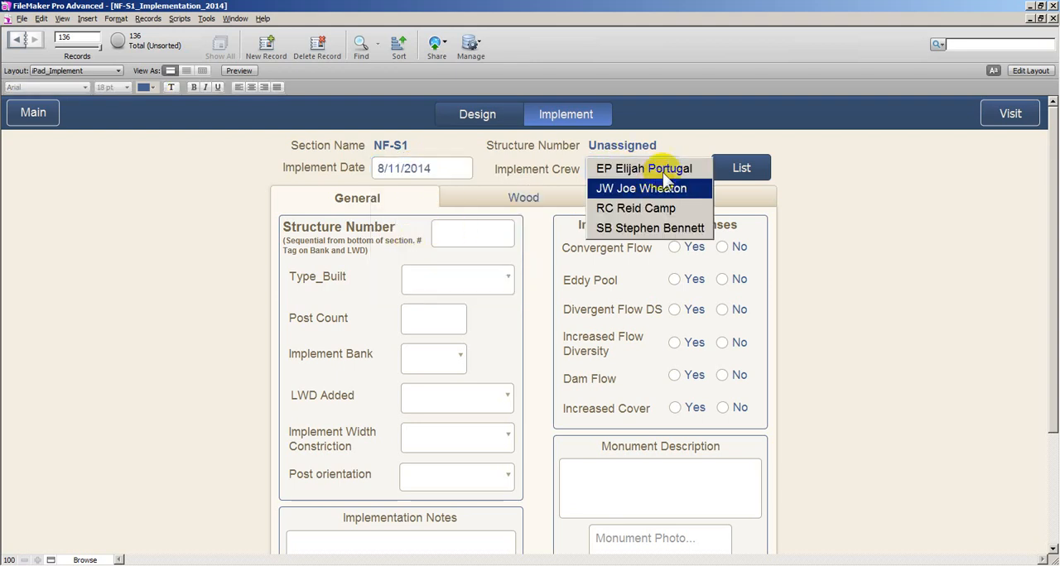
{"action": "left_click", "coordinate": [667, 212]}
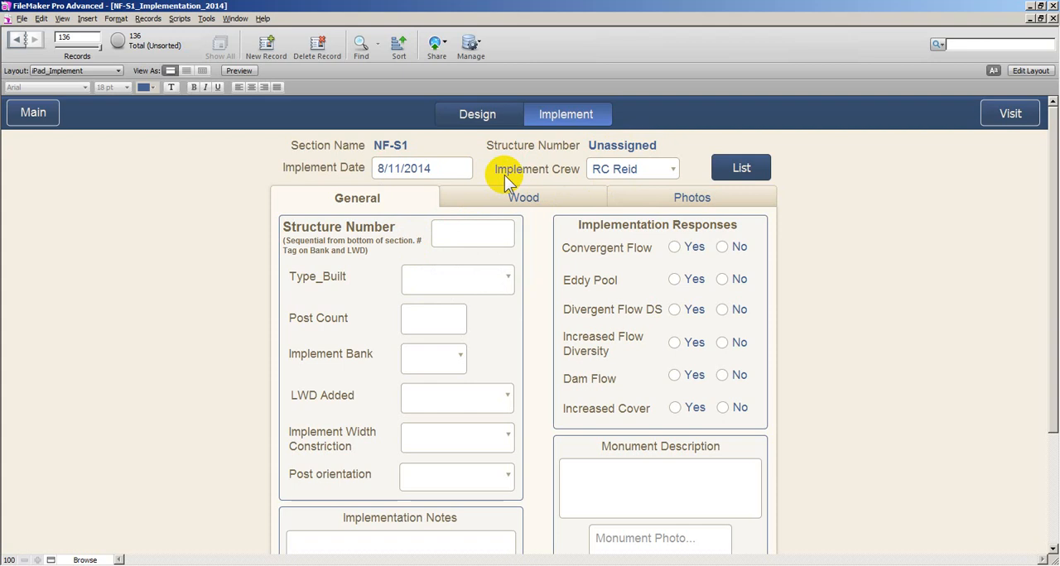
Check design 135 in the structure list and reopen its implementation form
{"action": "left_click", "coordinate": [464, 235]}
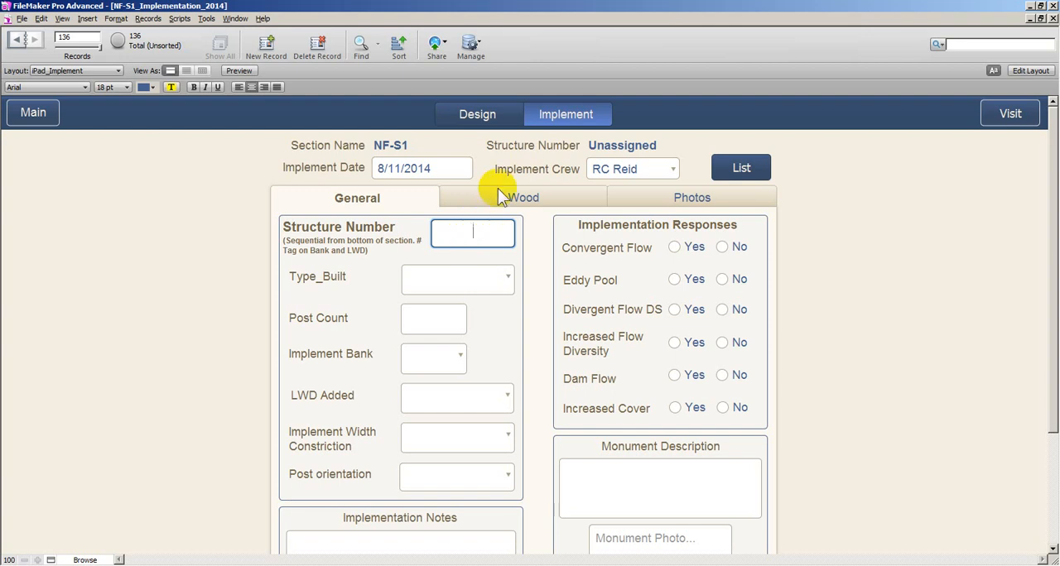
{"action": "left_click", "coordinate": [750, 168]}
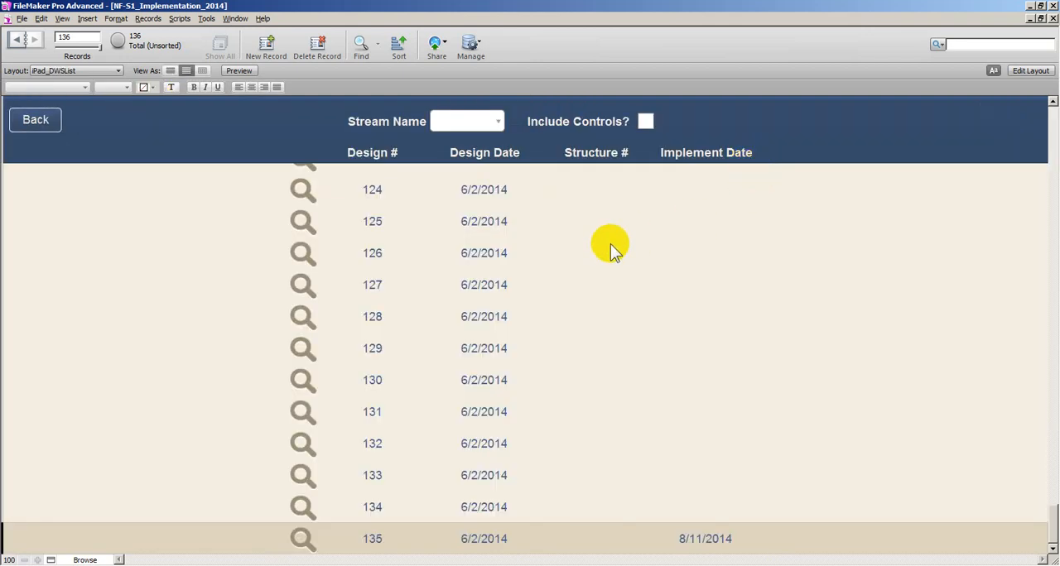
{"action": "left_click", "coordinate": [302, 541]}
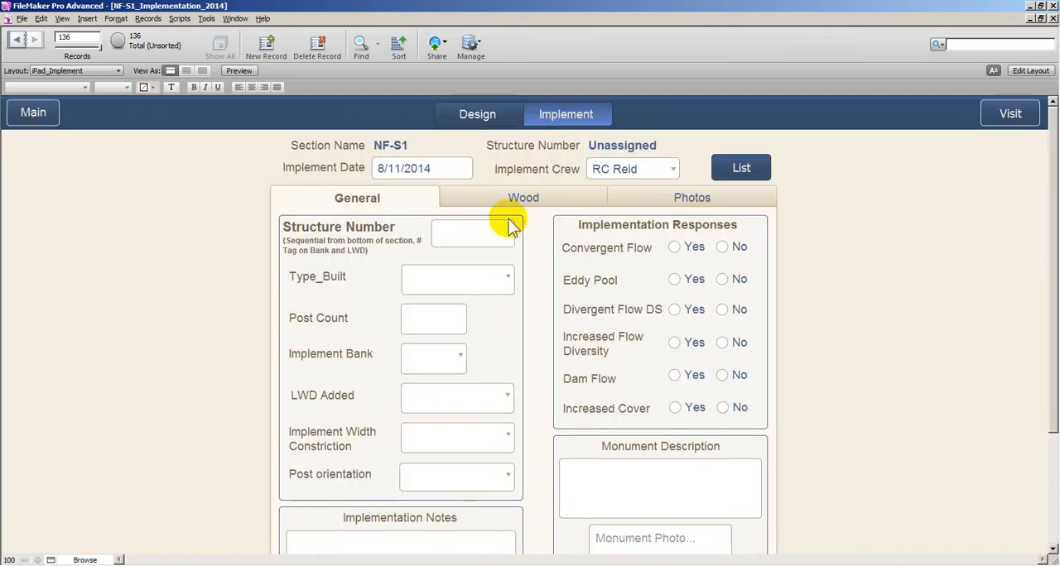
Enter 1 as the structure number and set the built type to DWS_Bank
{"action": "left_click", "coordinate": [494, 236]}
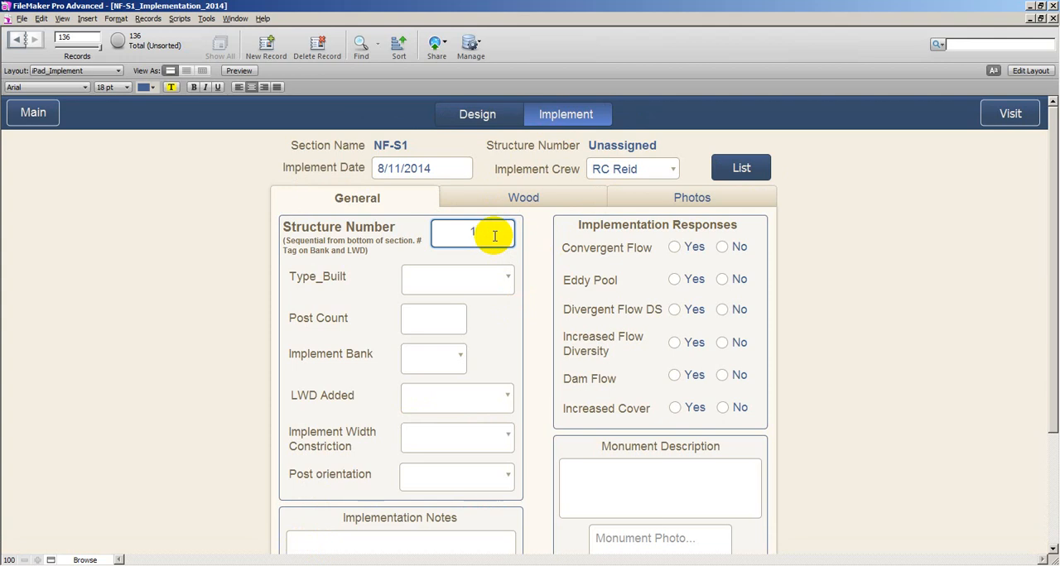
{"action": "left_click", "coordinate": [335, 293]}
{"action": "left_click", "coordinate": [421, 284]}
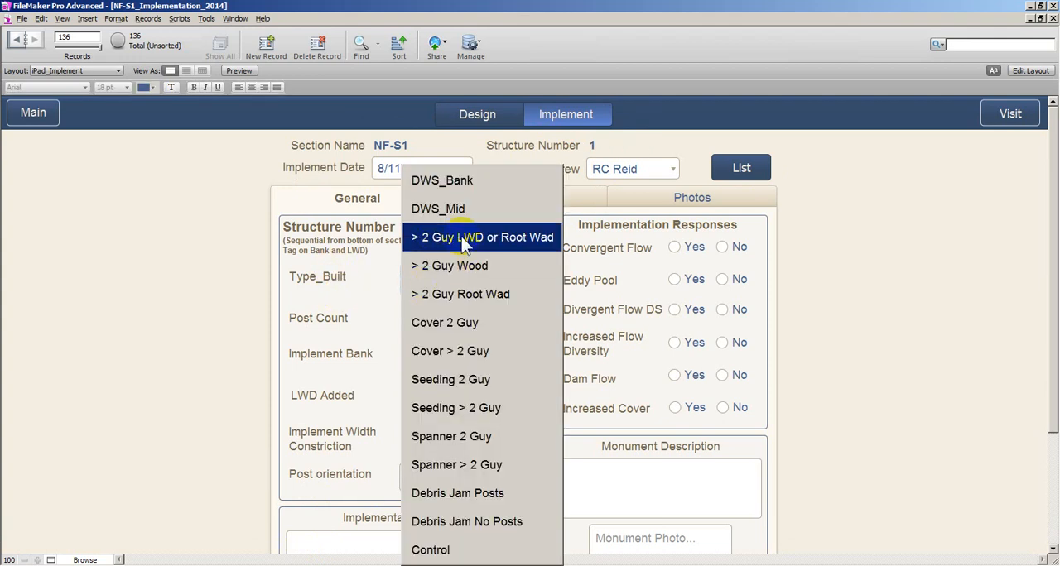
{"action": "left_click", "coordinate": [440, 180]}
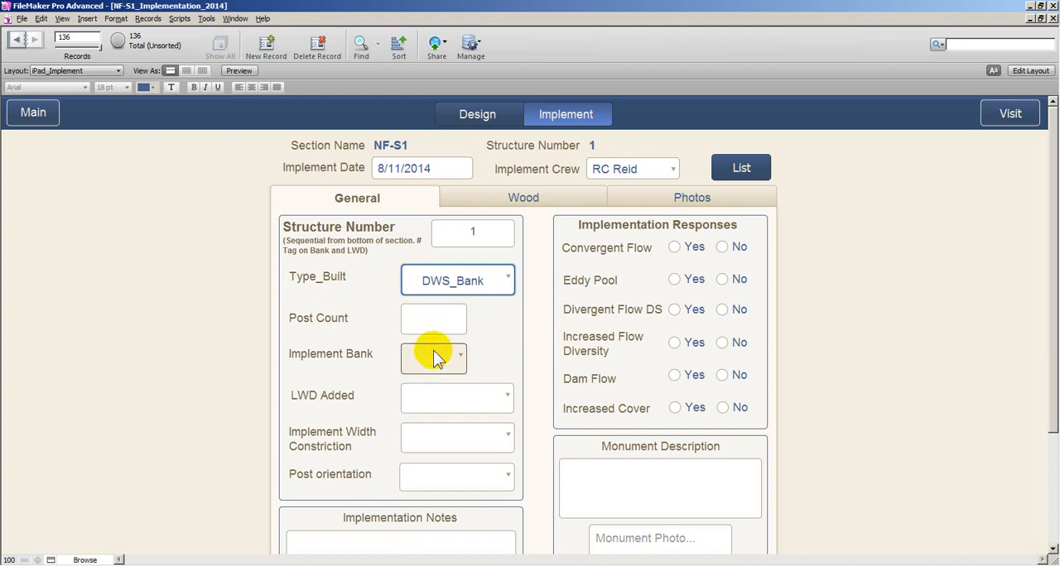
Examine the choices for implement bank, LWD added, width constriction and post orientation without selecting any
{"action": "key", "text": "Tab"}
{"action": "left_click", "coordinate": [370, 330]}
{"action": "left_click", "coordinate": [434, 358]}
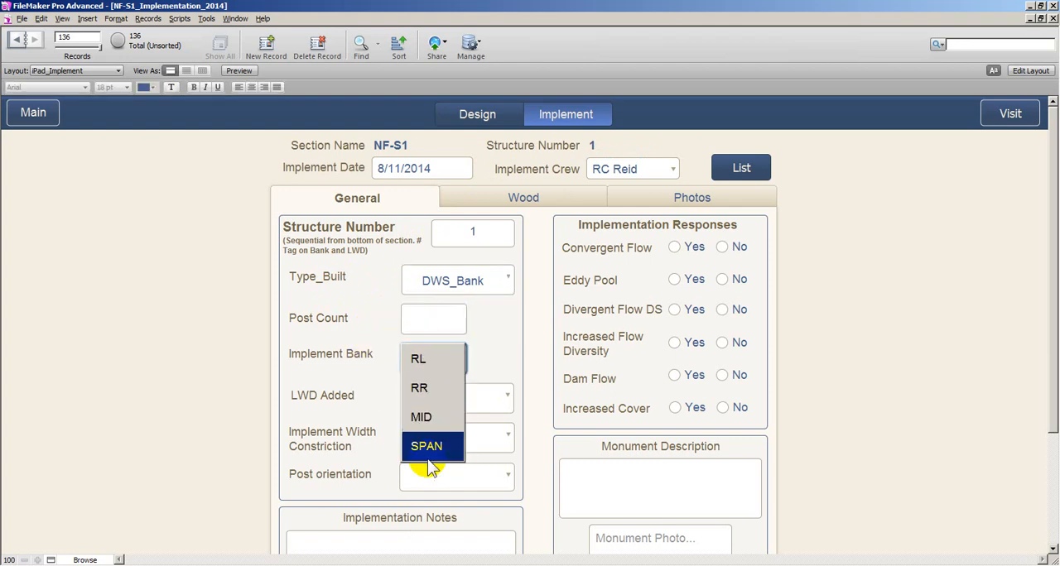
{"action": "left_click", "coordinate": [317, 357]}
{"action": "left_click", "coordinate": [431, 406]}
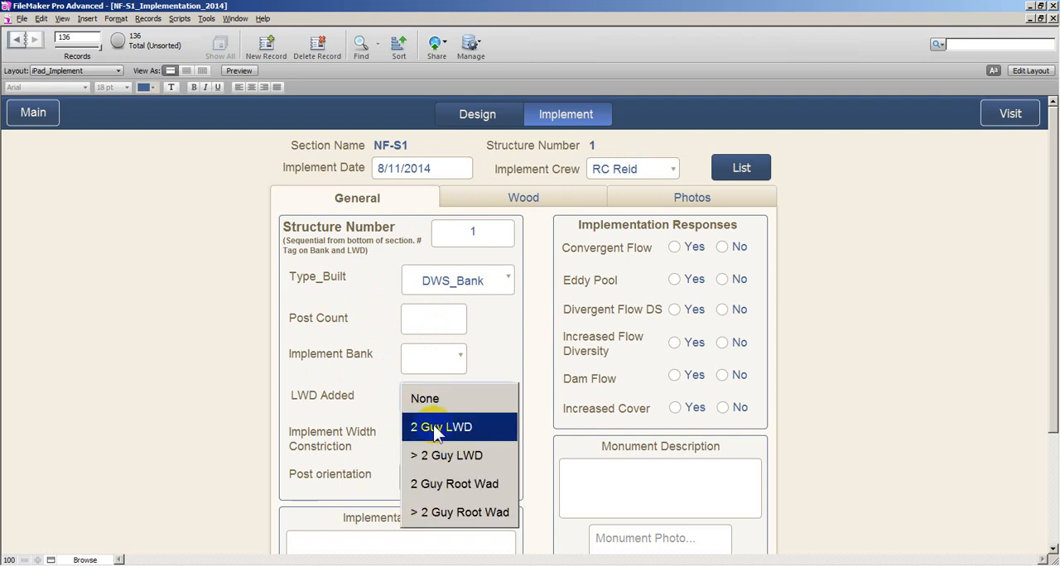
{"action": "left_click", "coordinate": [380, 401]}
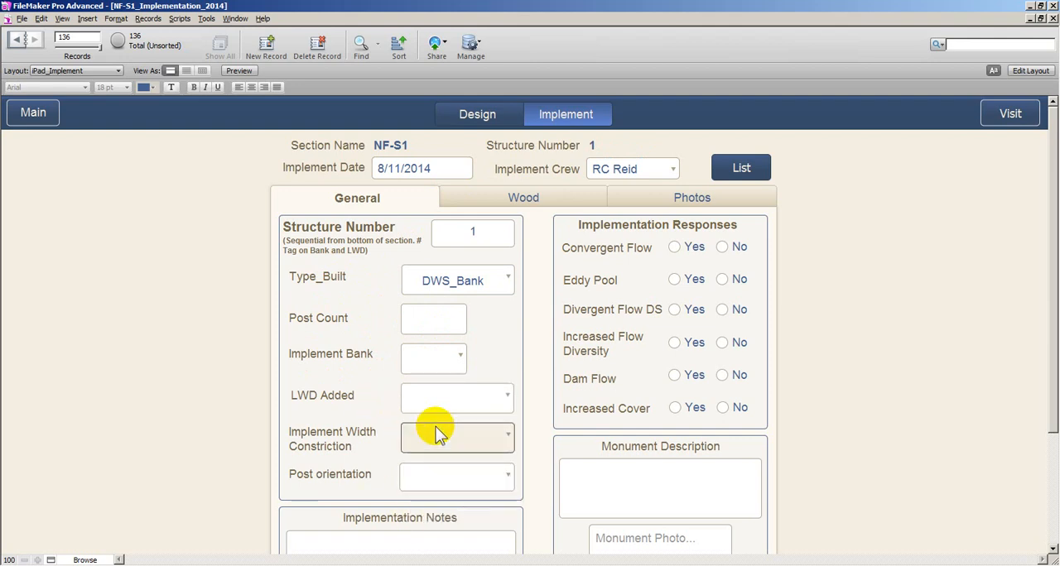
{"action": "left_click", "coordinate": [436, 433]}
{"action": "left_click", "coordinate": [376, 439]}
{"action": "left_click", "coordinate": [456, 477]}
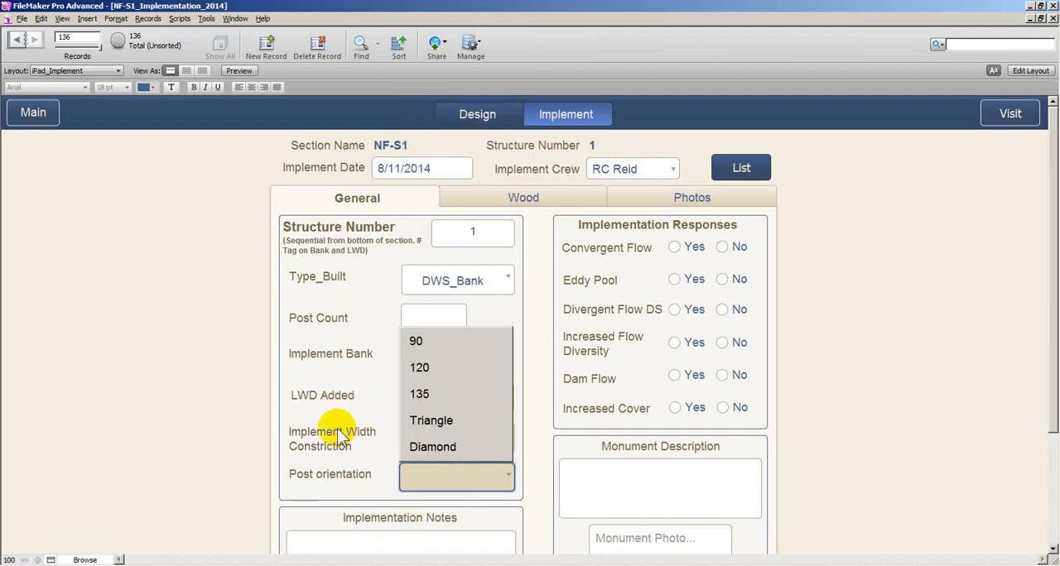
{"action": "left_click", "coordinate": [338, 429]}
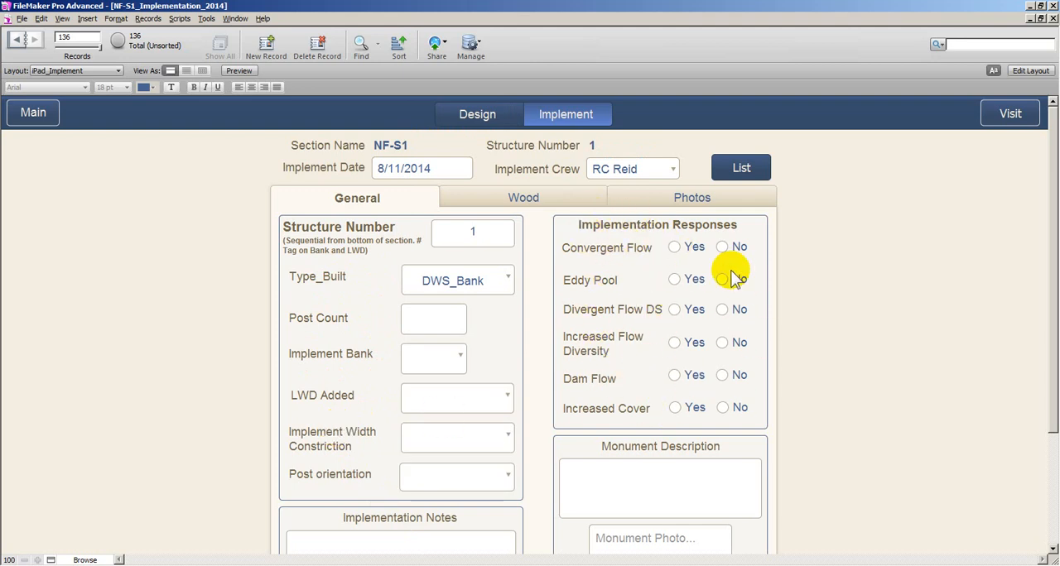
Enter "notes" as the implementation notes and "large alder on RL 2 m DS of structure" as the monument description
{"action": "left_click_drag", "start_coordinate": [1050, 207], "coordinate": [1049, 289]}
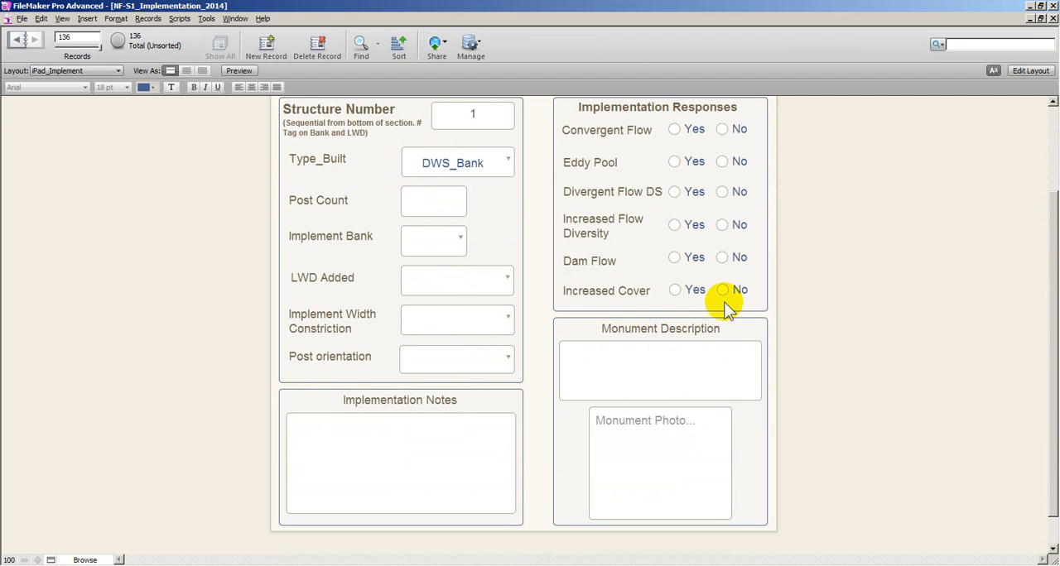
{"action": "left_click", "coordinate": [366, 447]}
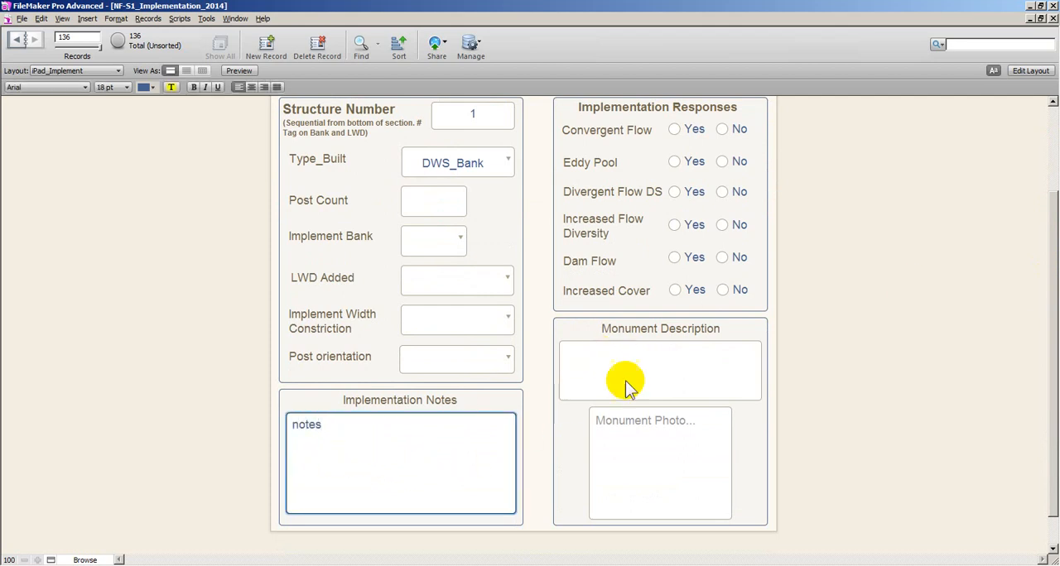
{"action": "left_click", "coordinate": [832, 356]}
{"action": "left_click", "coordinate": [685, 359]}
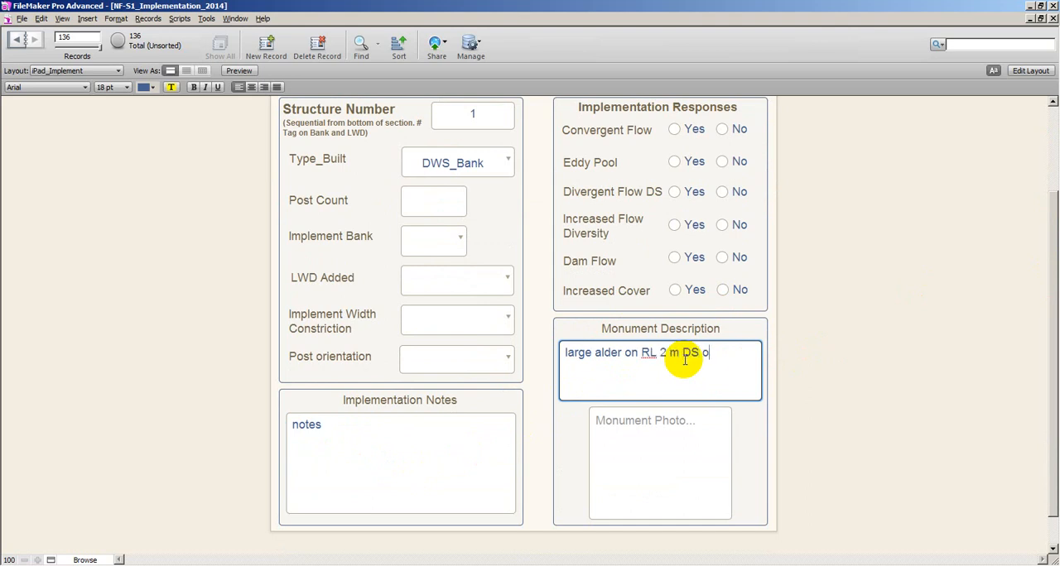
{"action": "type", "text": "ure"}
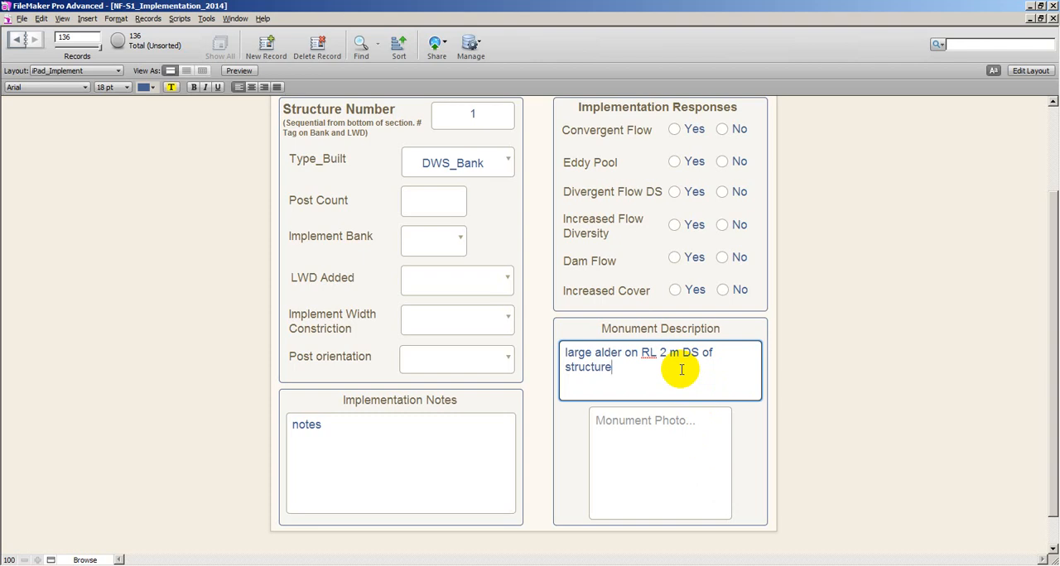
Examine the insert options for the monument photo without adding a picture
{"action": "left_click", "coordinate": [682, 433]}
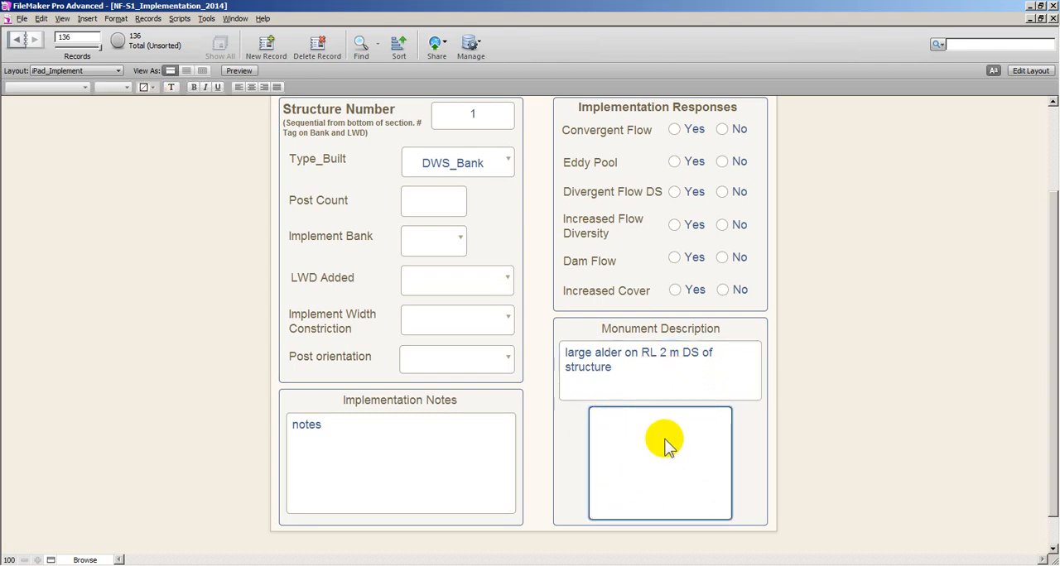
{"action": "left_click", "coordinate": [834, 450]}
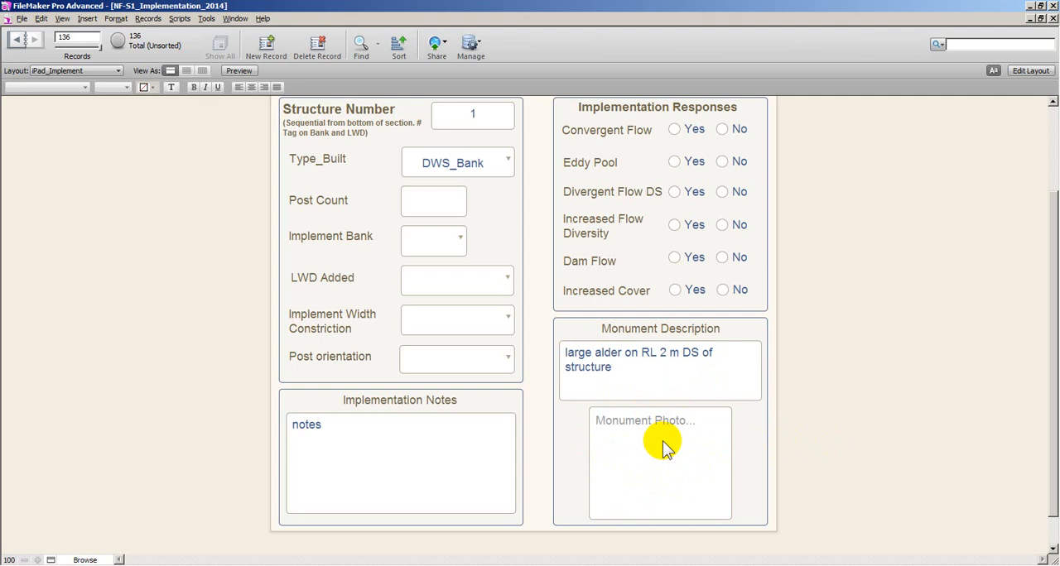
{"action": "left_click", "coordinate": [663, 442]}
{"action": "right_click", "coordinate": [664, 442]}
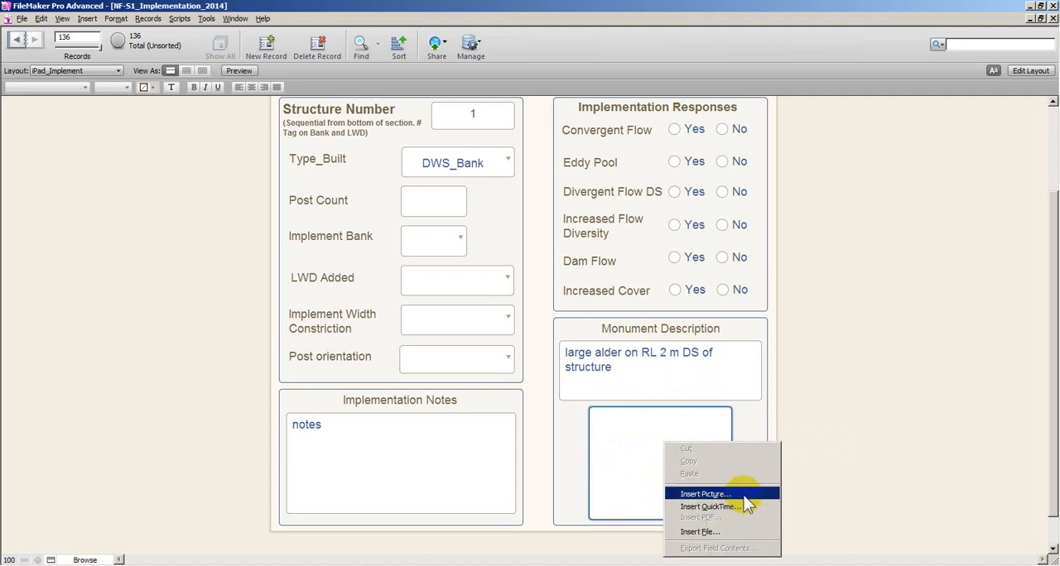
{"action": "left_click", "coordinate": [862, 445]}
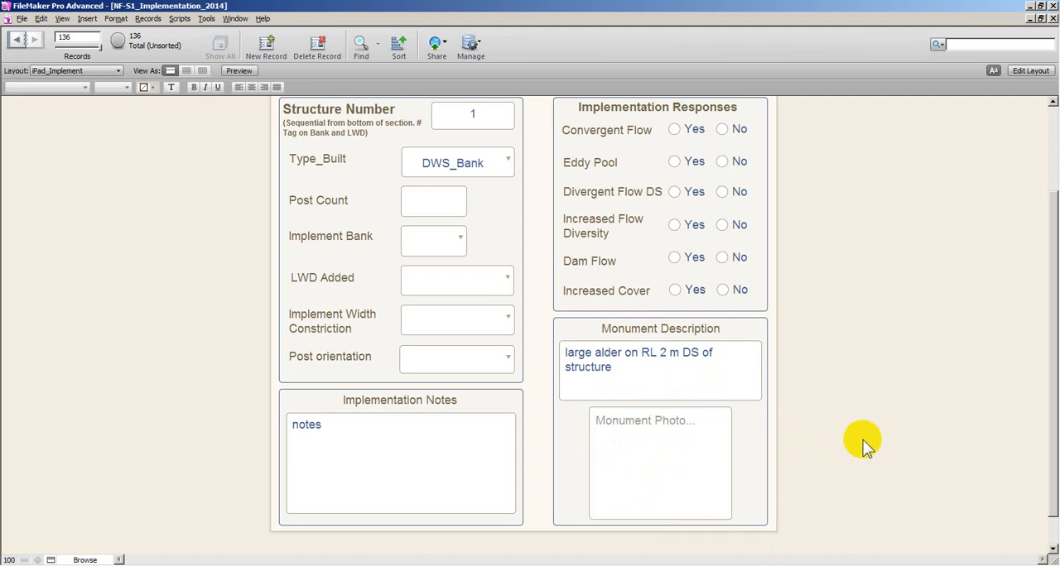
Record 2 wood pieces in the 10-15 cm diameter, 1 - 3 m length class for structure 1
{"action": "mouse_move", "coordinate": [1049, 359]}
{"action": "left_mouse_down"}
{"action": "mouse_move", "coordinate": [1054, 238]}
{"action": "mouse_move", "coordinate": [1043, 349]}
{"action": "left_mouse_up"}
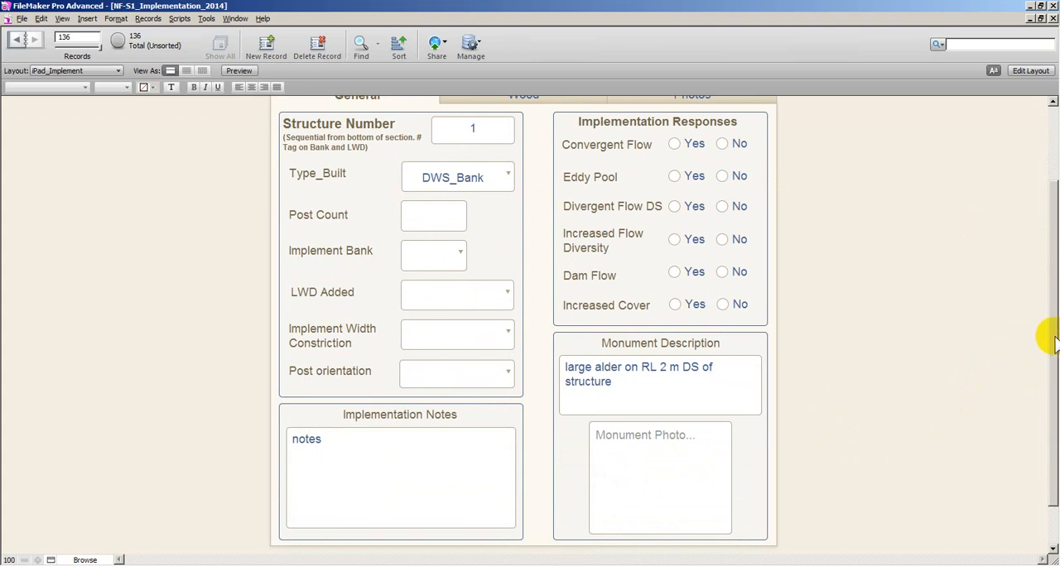
{"action": "left_click_drag", "start_coordinate": [1052, 344], "coordinate": [1050, 269]}
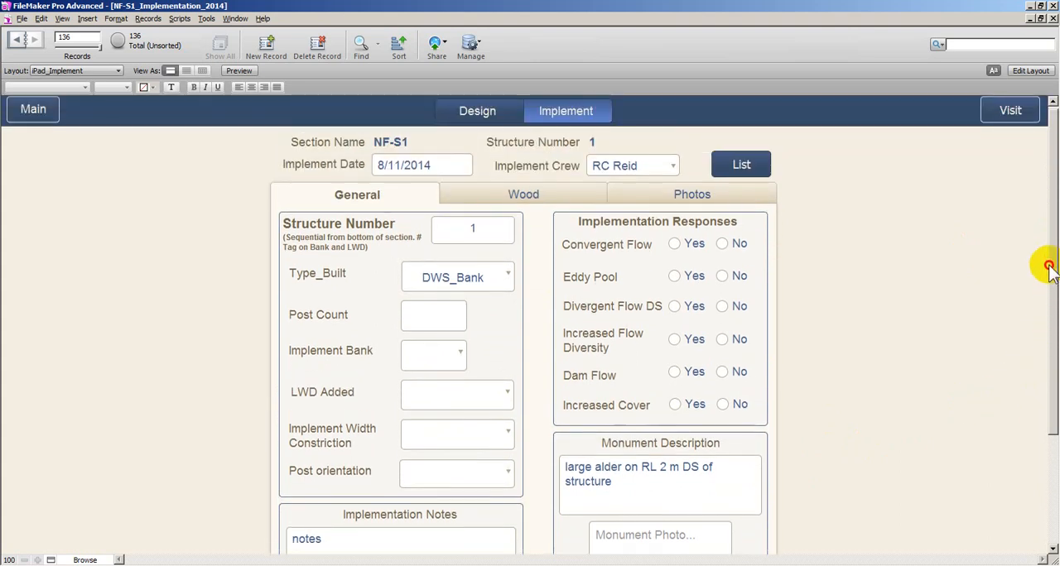
{"action": "left_click", "coordinate": [502, 202]}
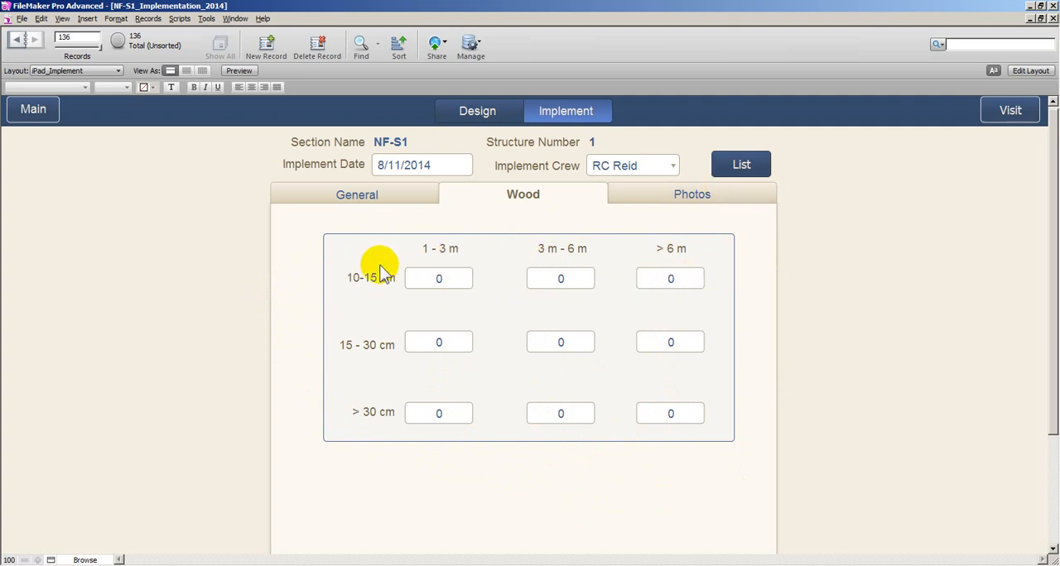
{"action": "left_click", "coordinate": [450, 281]}
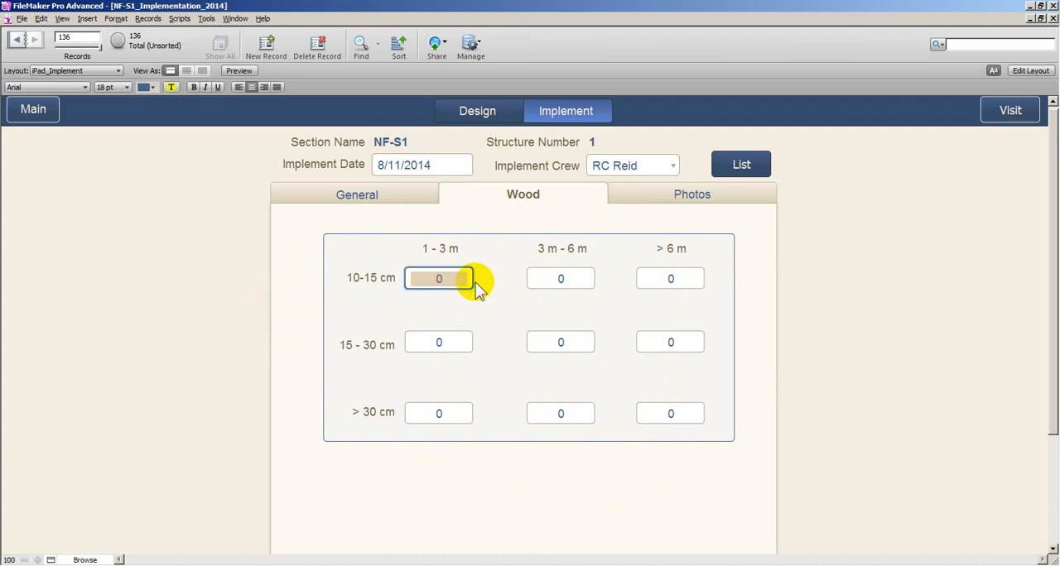
{"action": "type", "text": "2"}
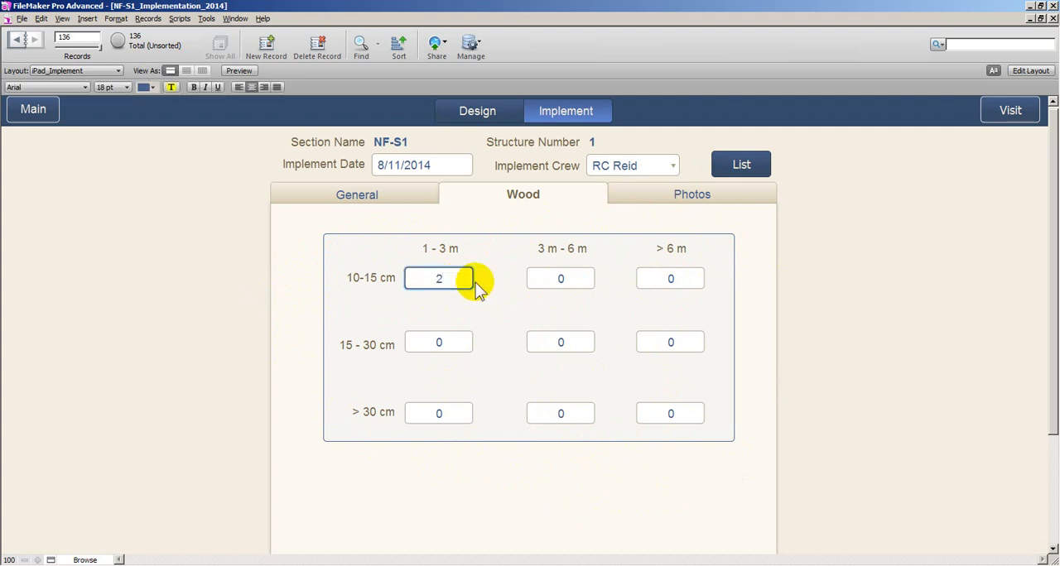
{"action": "left_click", "coordinate": [352, 281]}
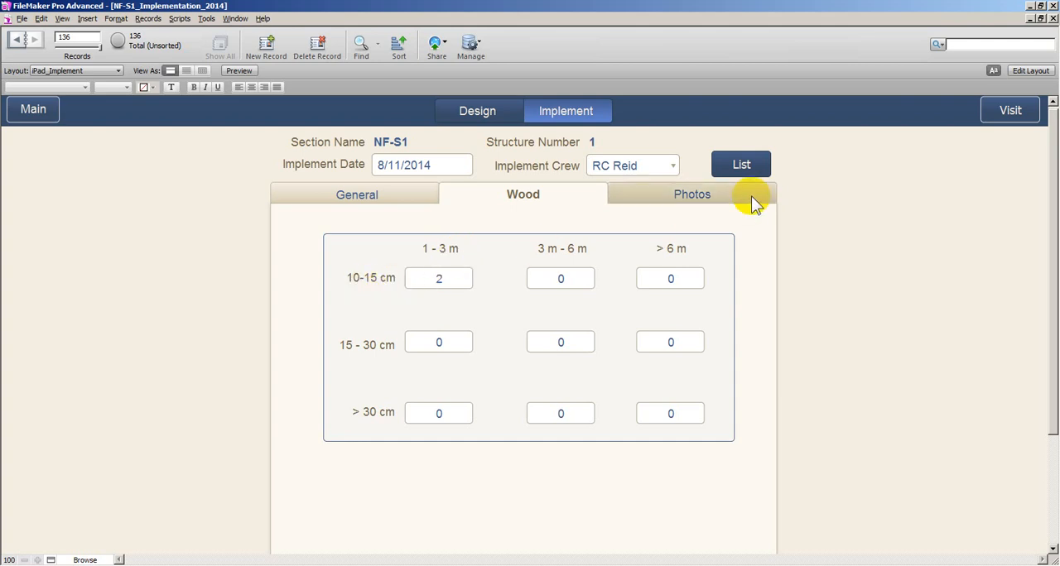
Examine the insert options for the implementation photo from upstream without adding a picture
{"action": "left_click", "coordinate": [722, 201]}
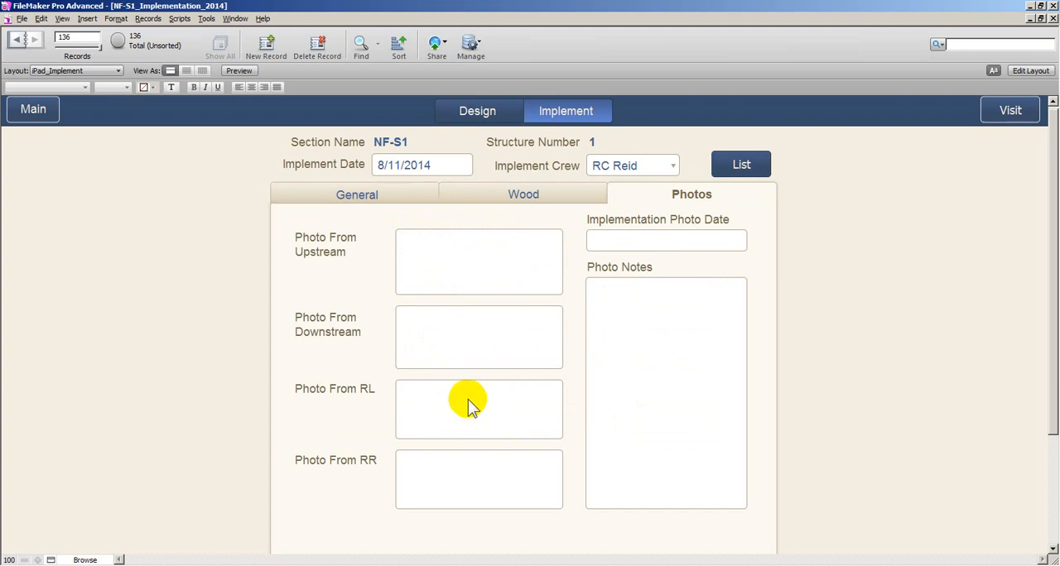
{"action": "right_click", "coordinate": [482, 259]}
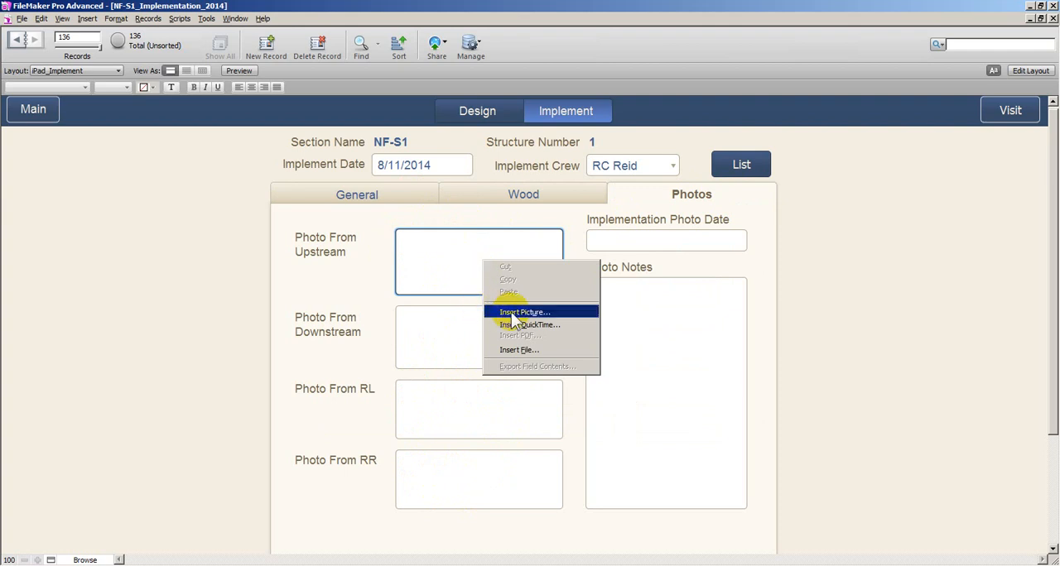
{"action": "left_click", "coordinate": [846, 284]}
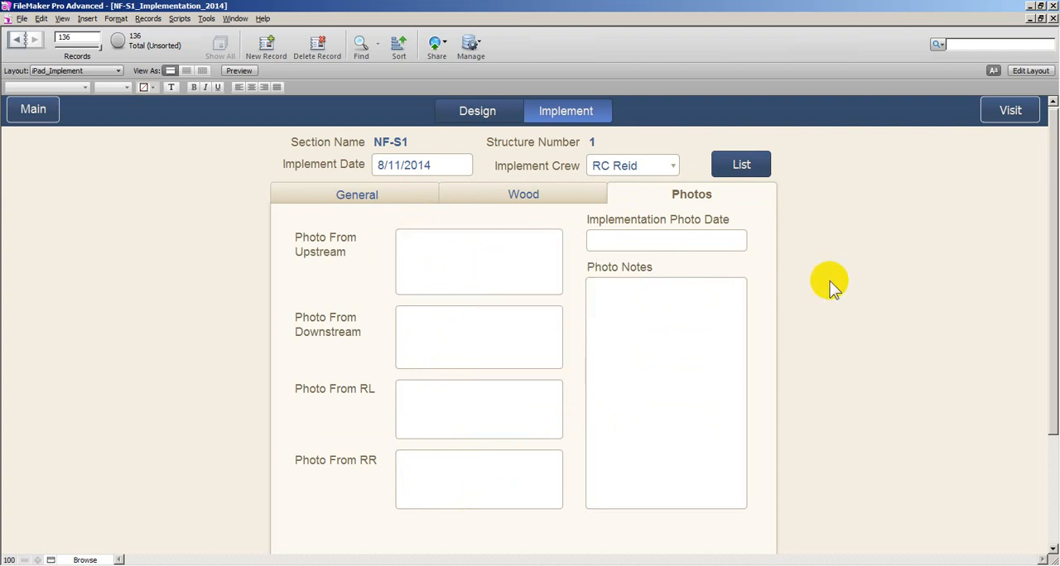
Set the implementation photo date to 8/11/2014 and enter "cloudy day" as the photo notes
{"action": "left_click", "coordinate": [687, 241]}
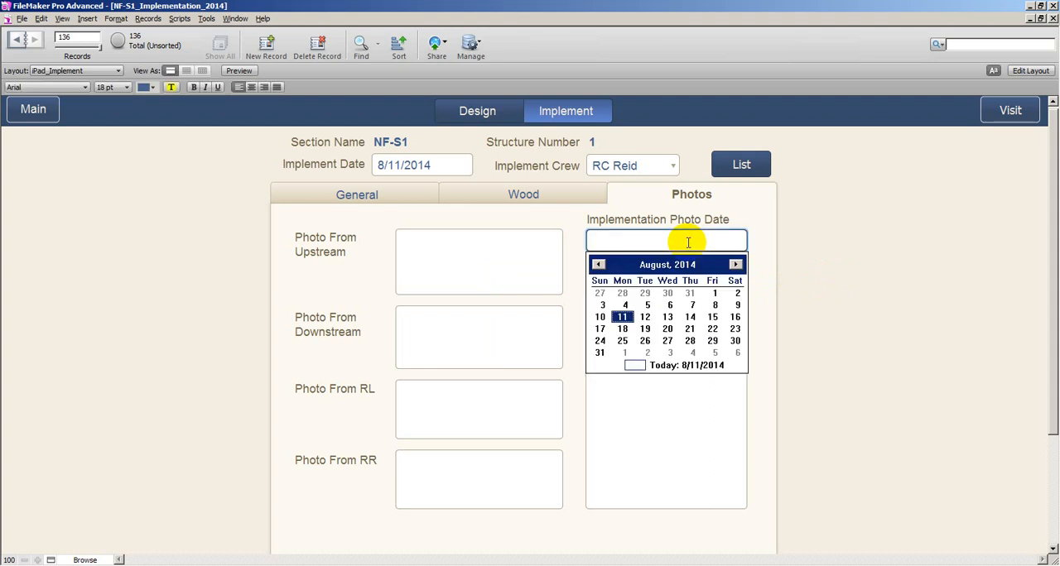
{"action": "left_click", "coordinate": [622, 317]}
{"action": "left_click", "coordinate": [833, 286]}
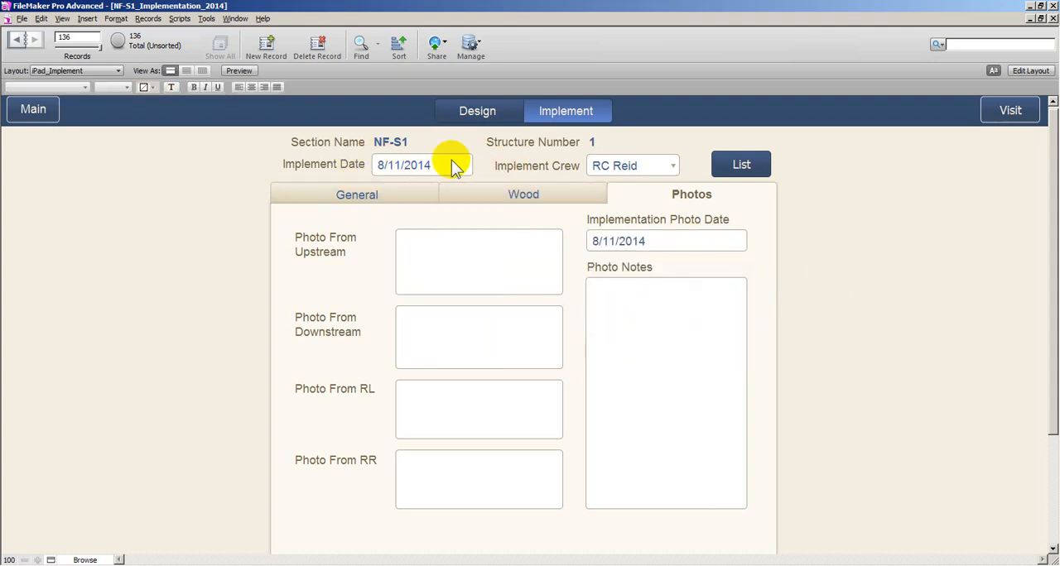
{"action": "left_click", "coordinate": [677, 314]}
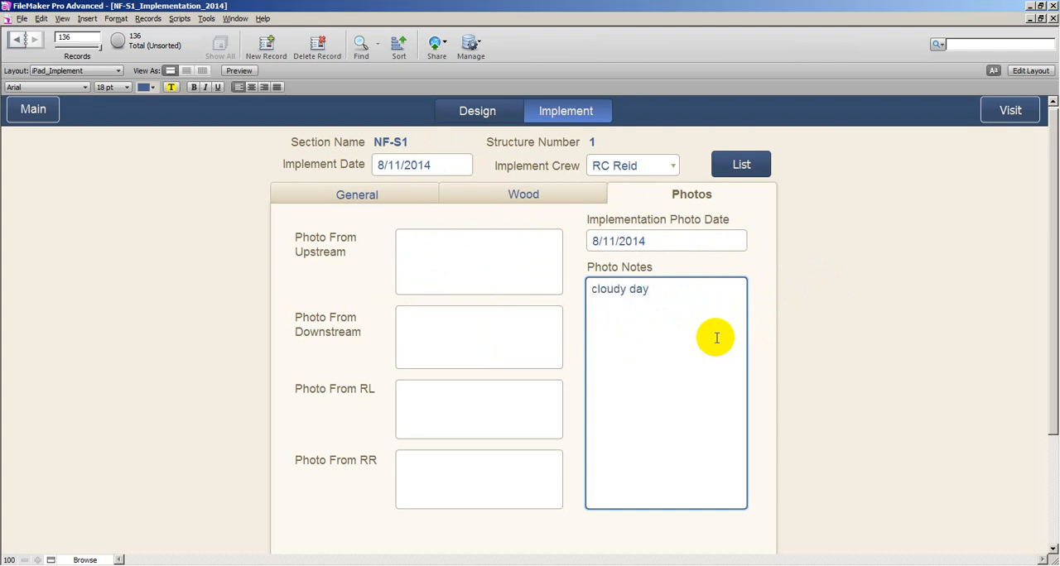
{"action": "left_click", "coordinate": [875, 295]}
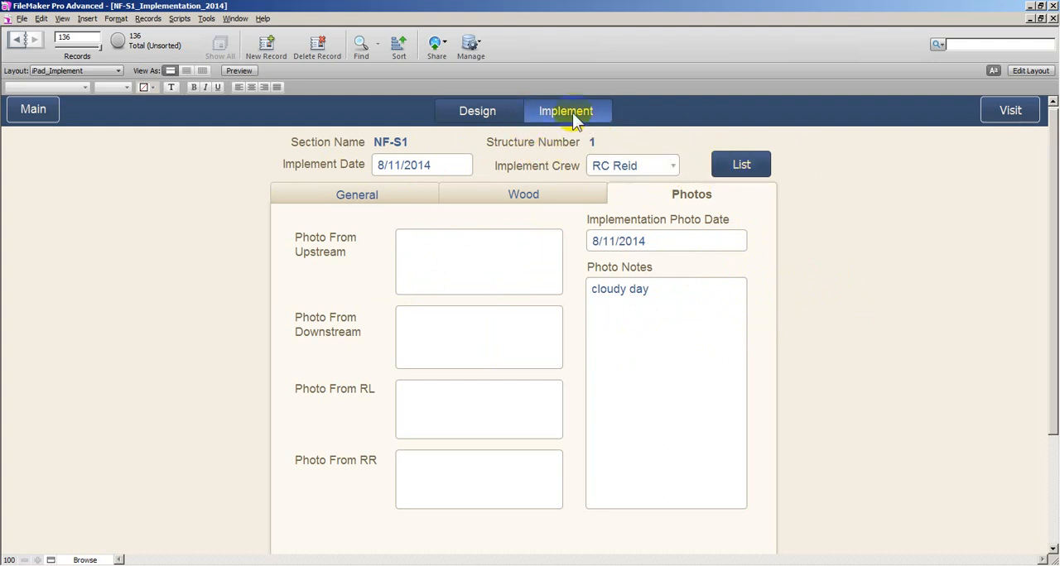
Review structure 1's general implementation data and its design form, and return to the implementation form
{"action": "left_click", "coordinate": [403, 196]}
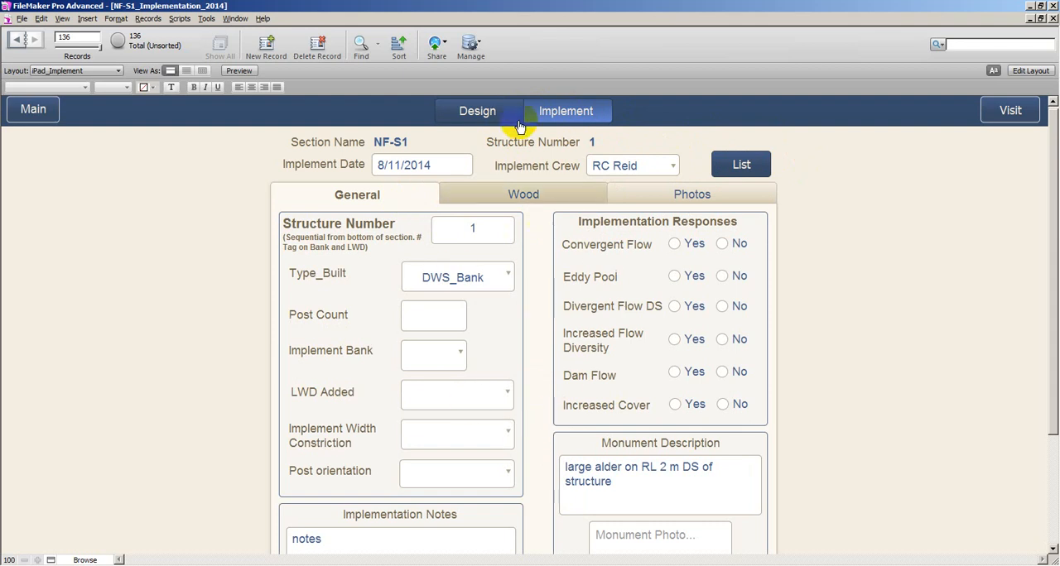
{"action": "left_click", "coordinate": [479, 115]}
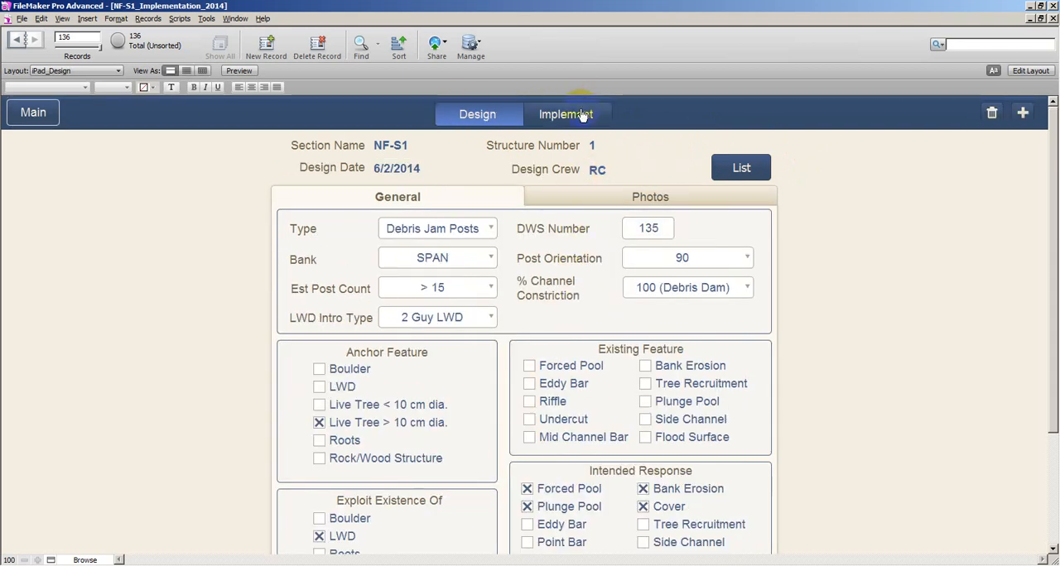
{"action": "left_click", "coordinate": [574, 120]}
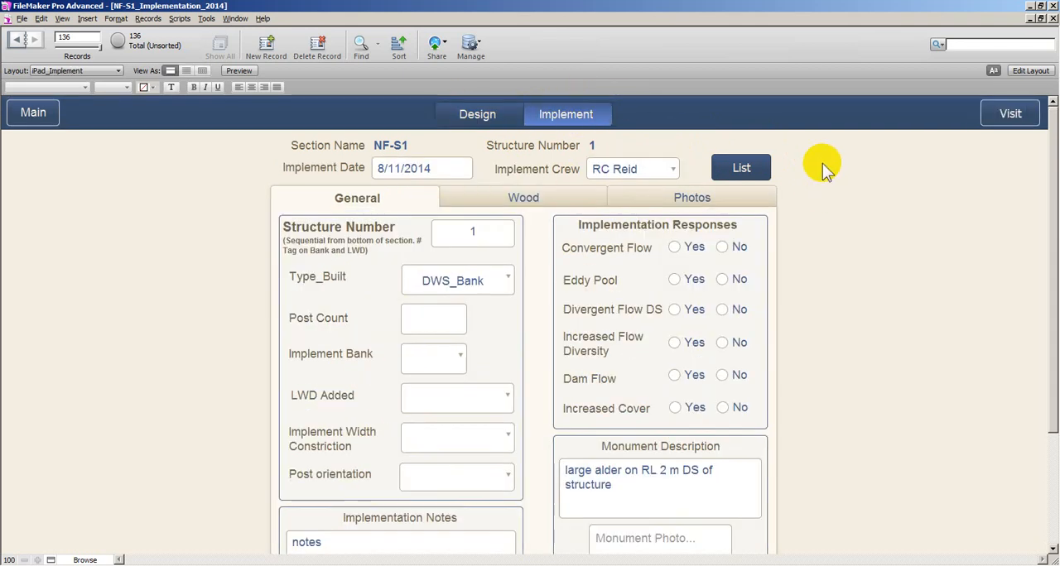
Open design 134 from the structure list and view its design form
{"action": "left_click", "coordinate": [743, 169]}
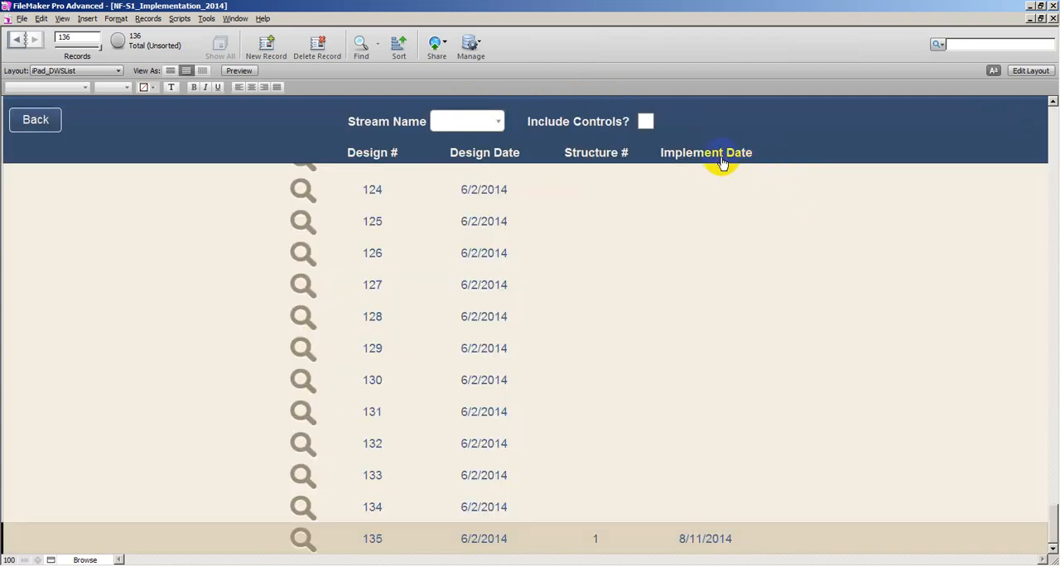
{"action": "left_click", "coordinate": [300, 511]}
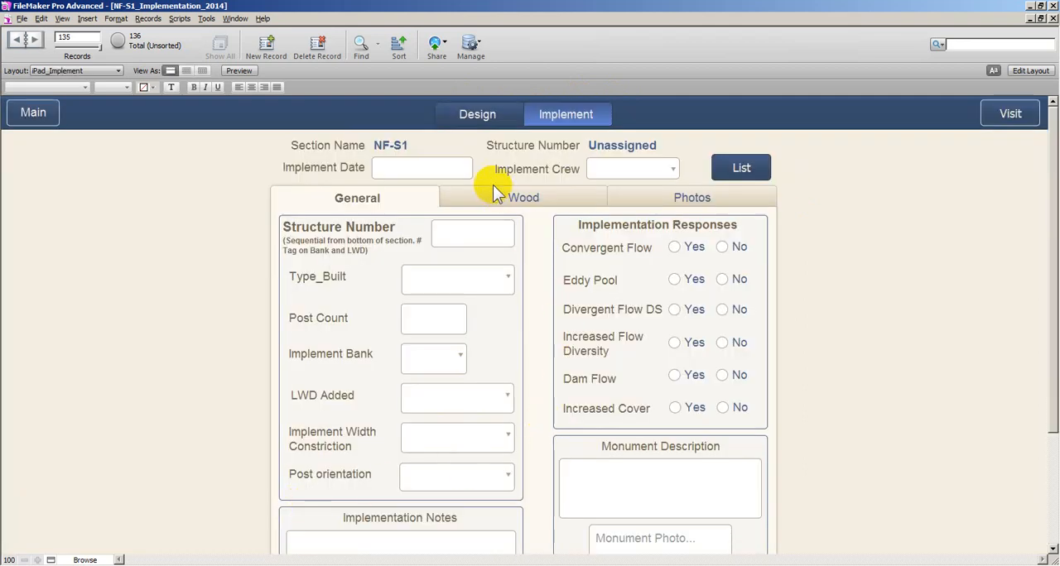
{"action": "left_click", "coordinate": [477, 116]}
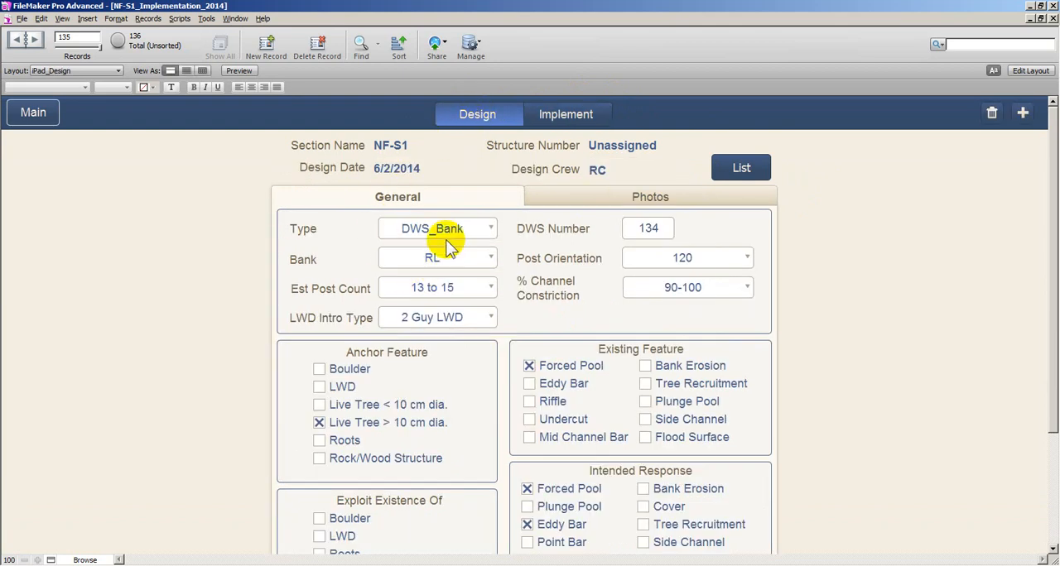
Enter 2 as the structure number in the implementation form of design 134
{"action": "left_click", "coordinate": [594, 106]}
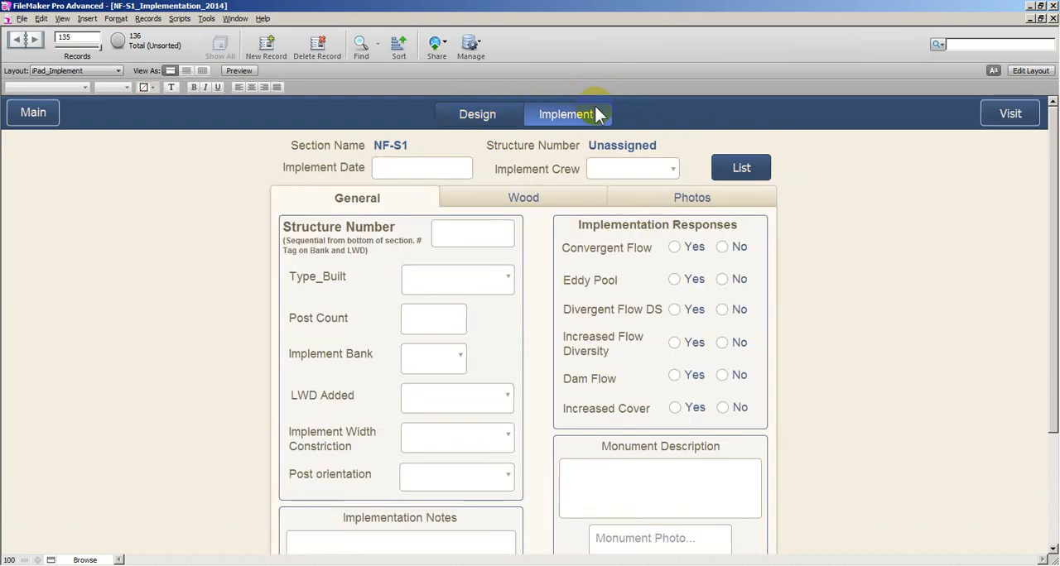
{"action": "left_click", "coordinate": [472, 234]}
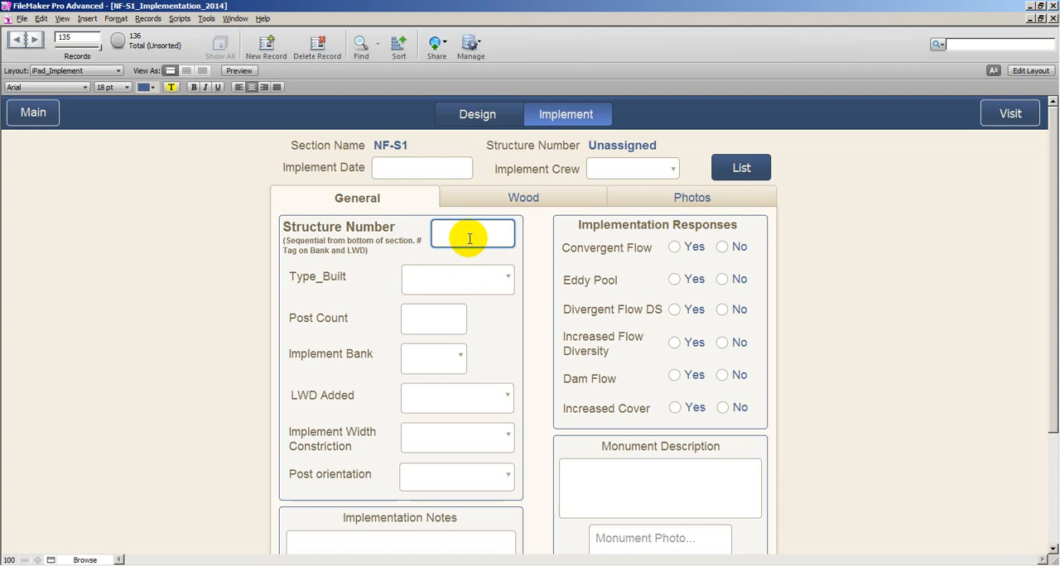
{"action": "type", "text": "2"}
{"action": "left_click", "coordinate": [325, 234]}
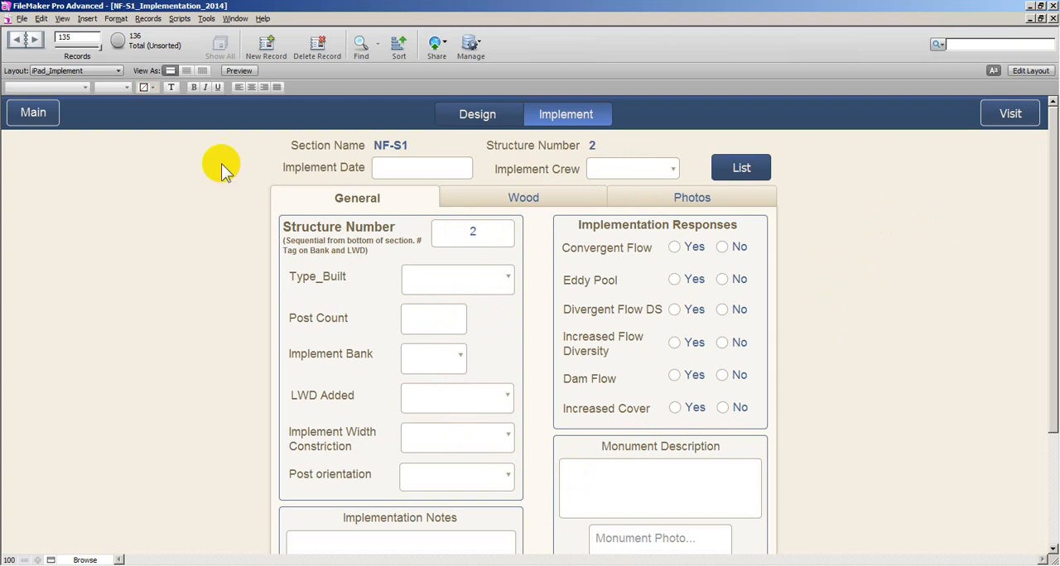
Return to the main menu and exit the NF-S1 database
{"action": "left_click", "coordinate": [33, 113]}
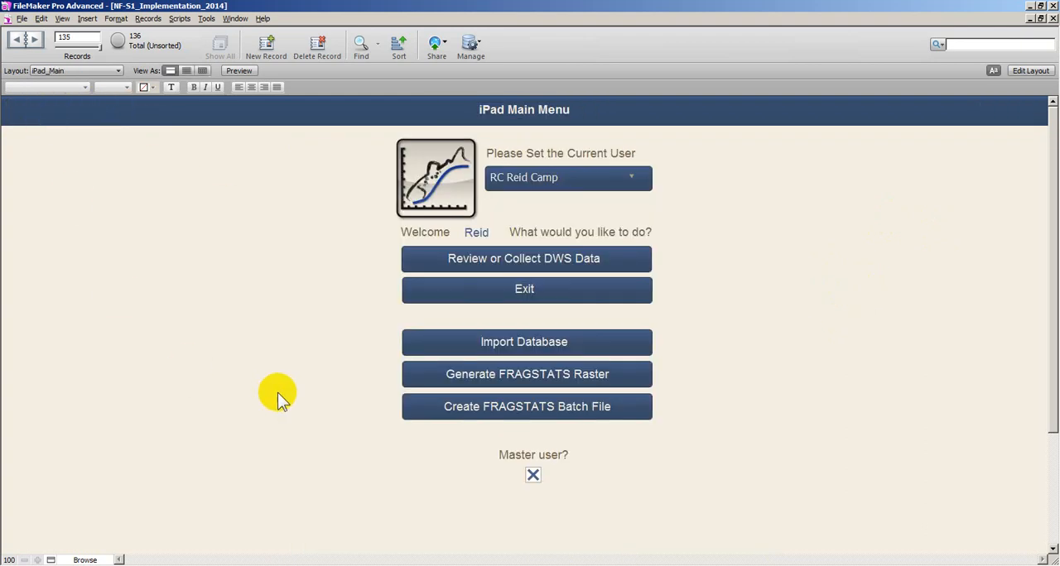
{"action": "left_click", "coordinate": [475, 296]}
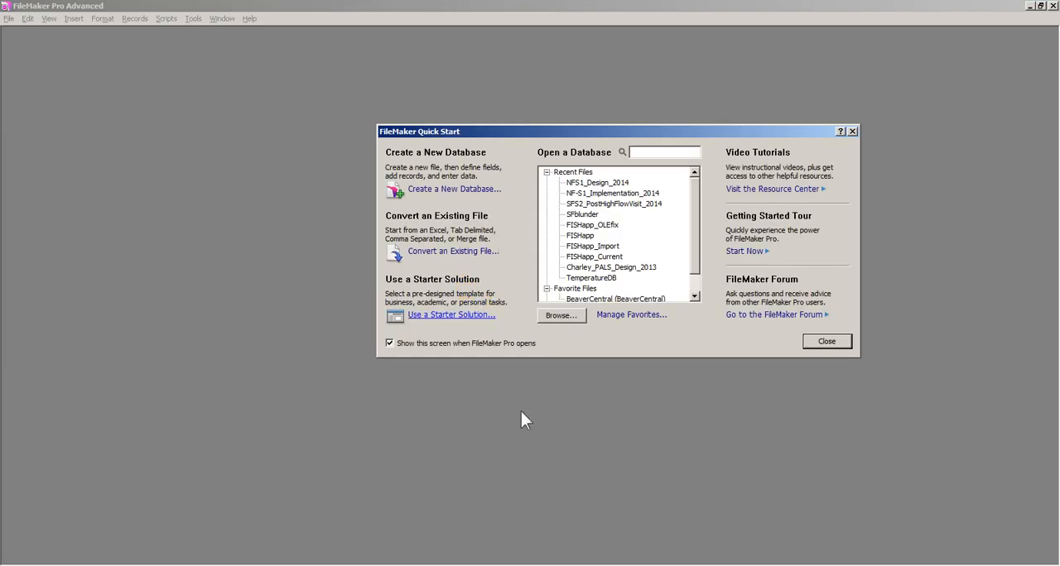